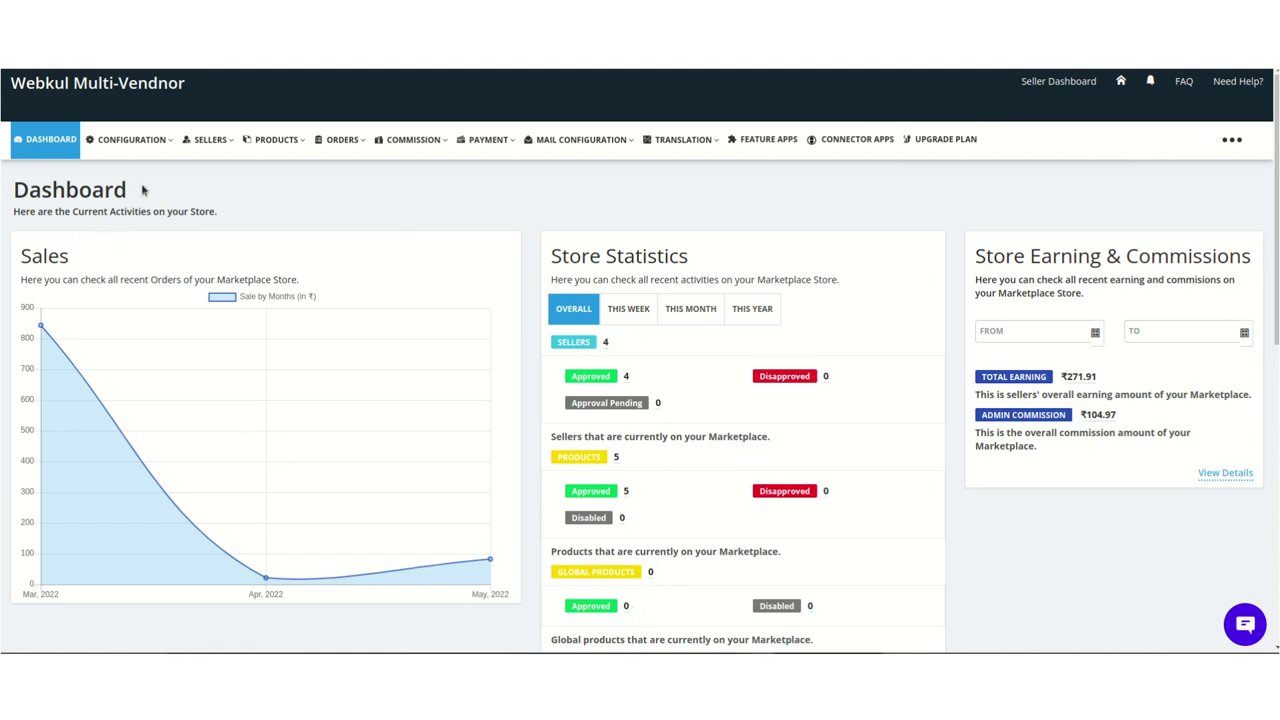
Open the Payment Configuration settings of the marketplace admin.
click(152, 150)
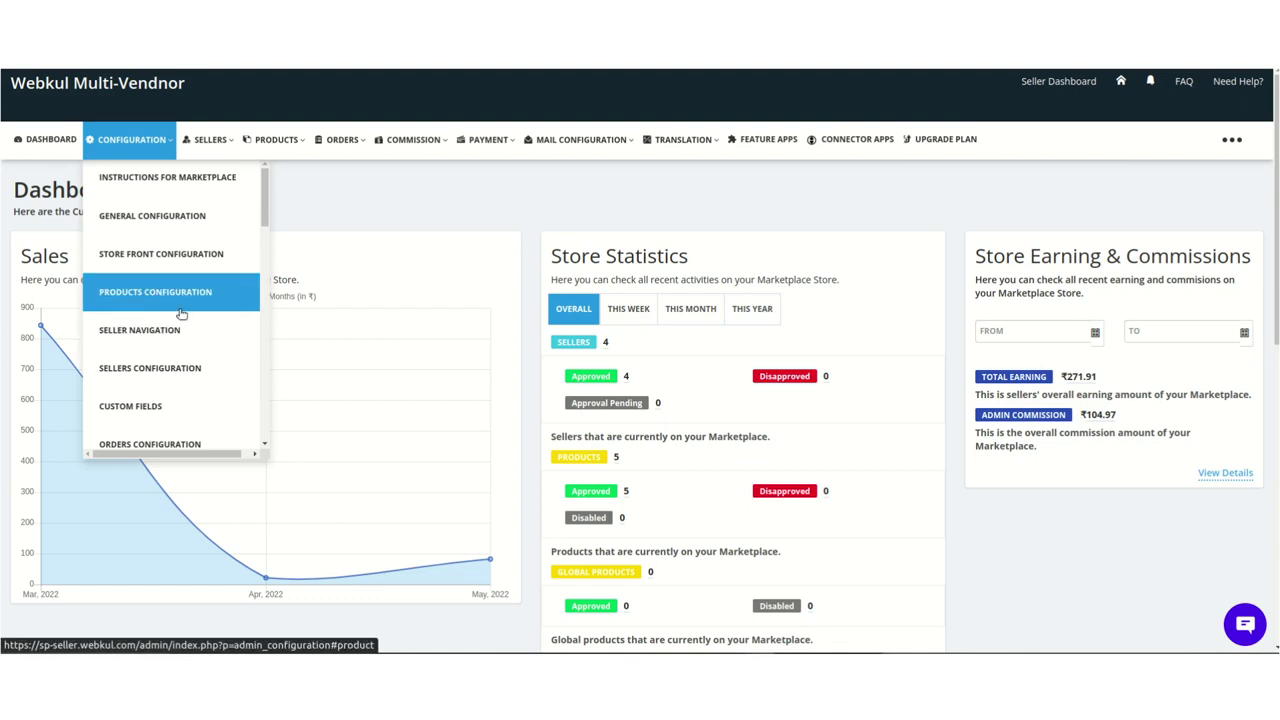
scroll(180, 340, down, 3)
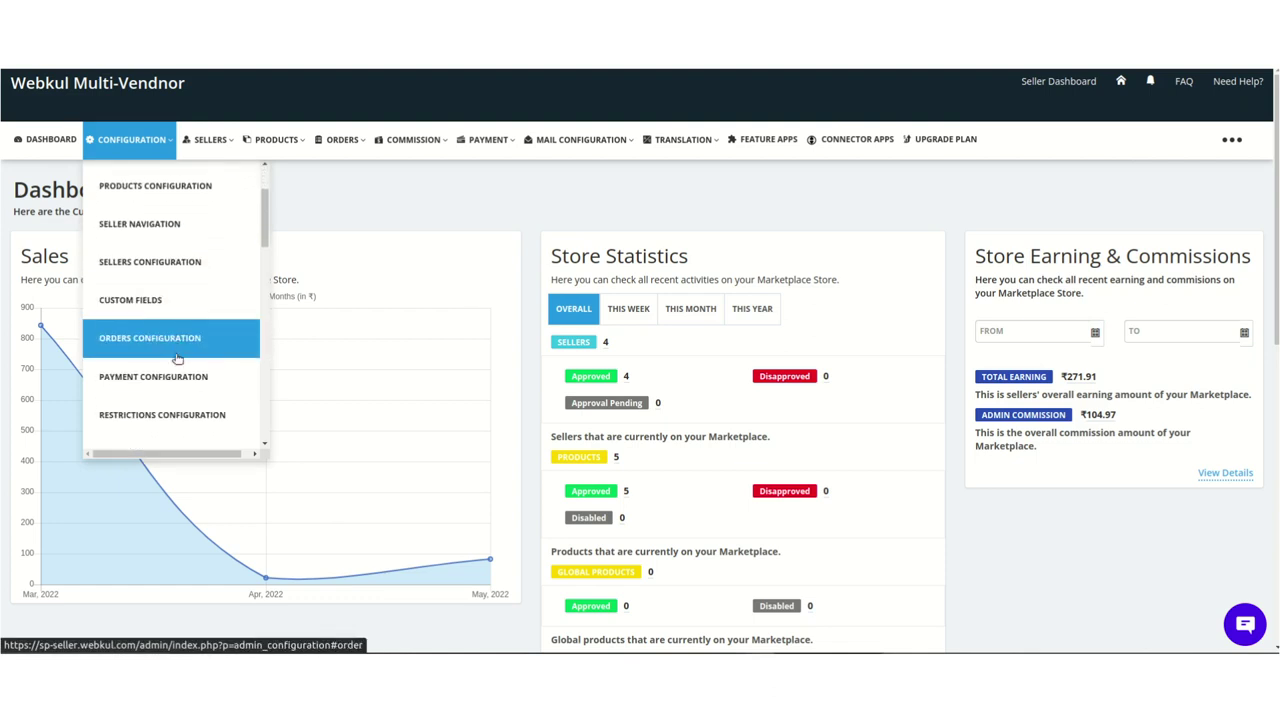
click(177, 385)
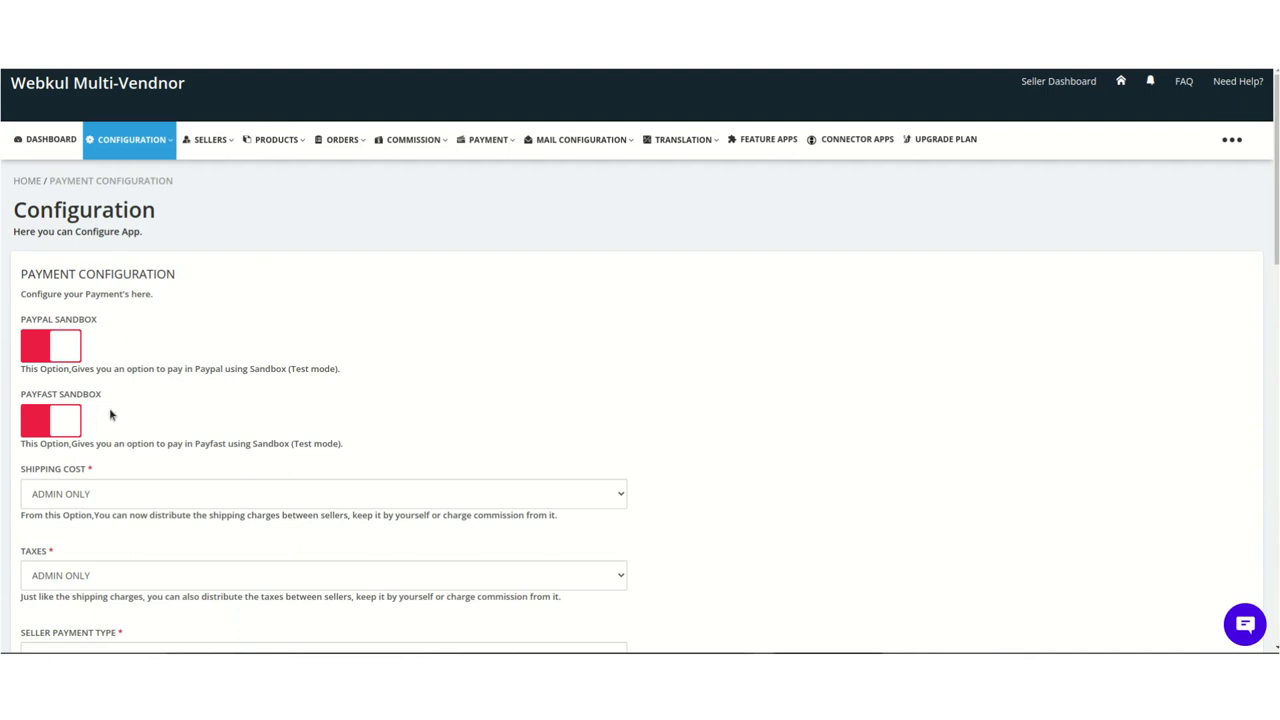
Review the available choices for Shipping Cost and Taxes, keeping both on Admin Only.
scroll(110, 414, down, 1)
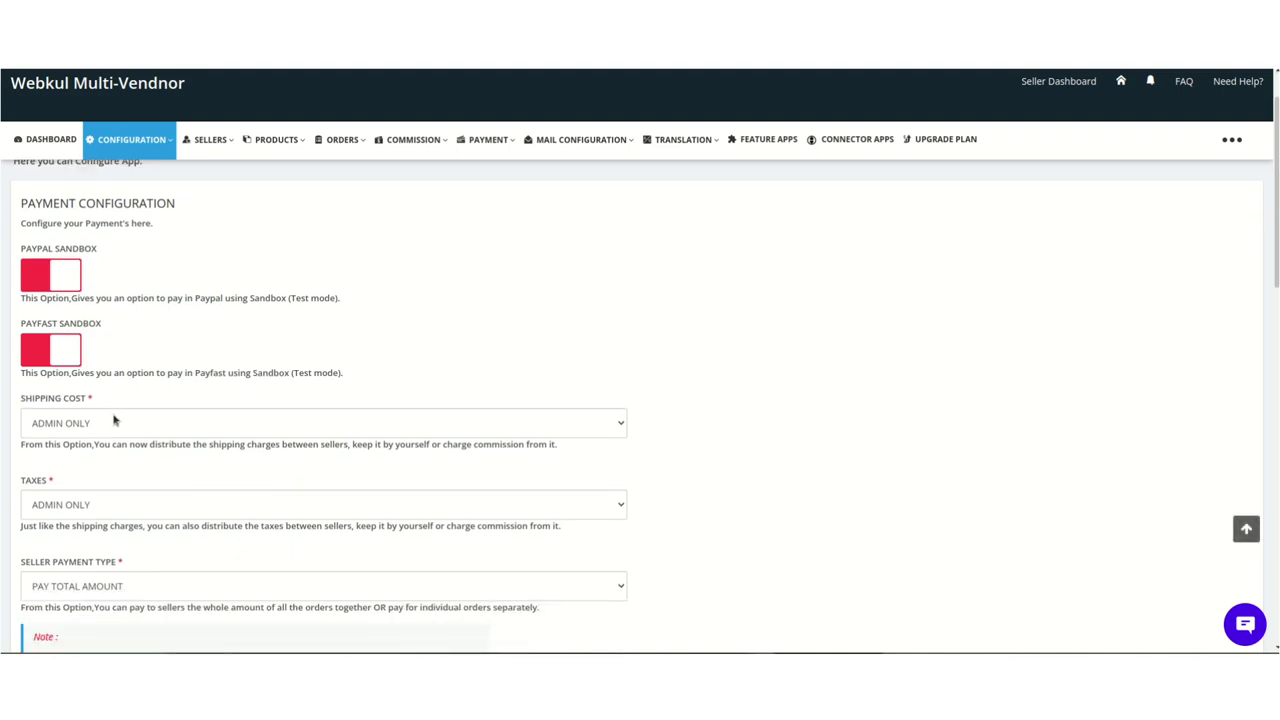
click(542, 432)
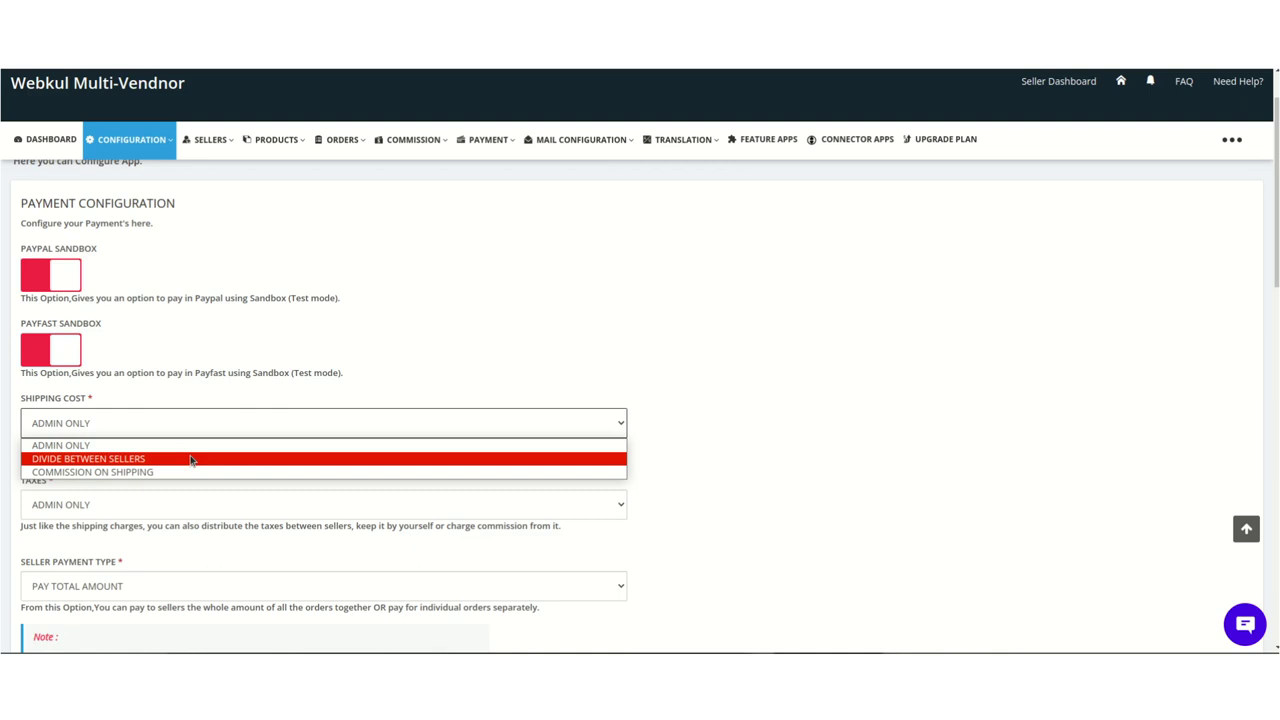
click(687, 495)
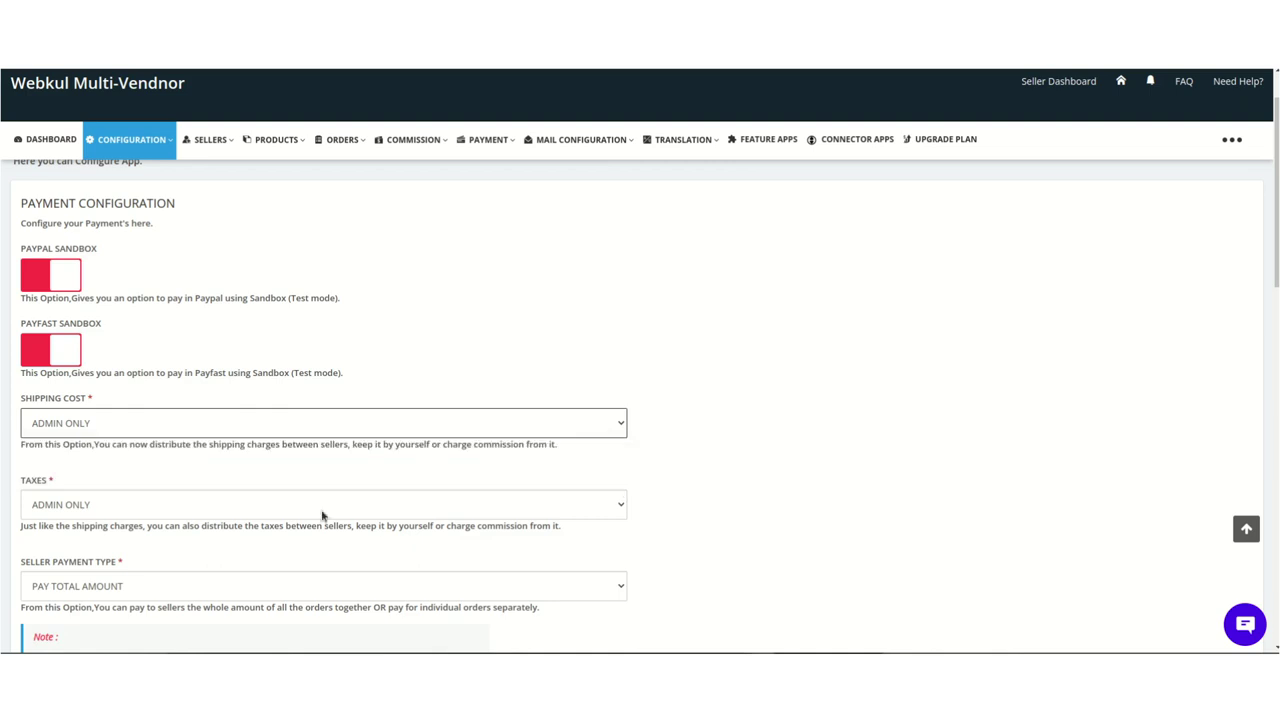
scroll(137, 511, down, 1)
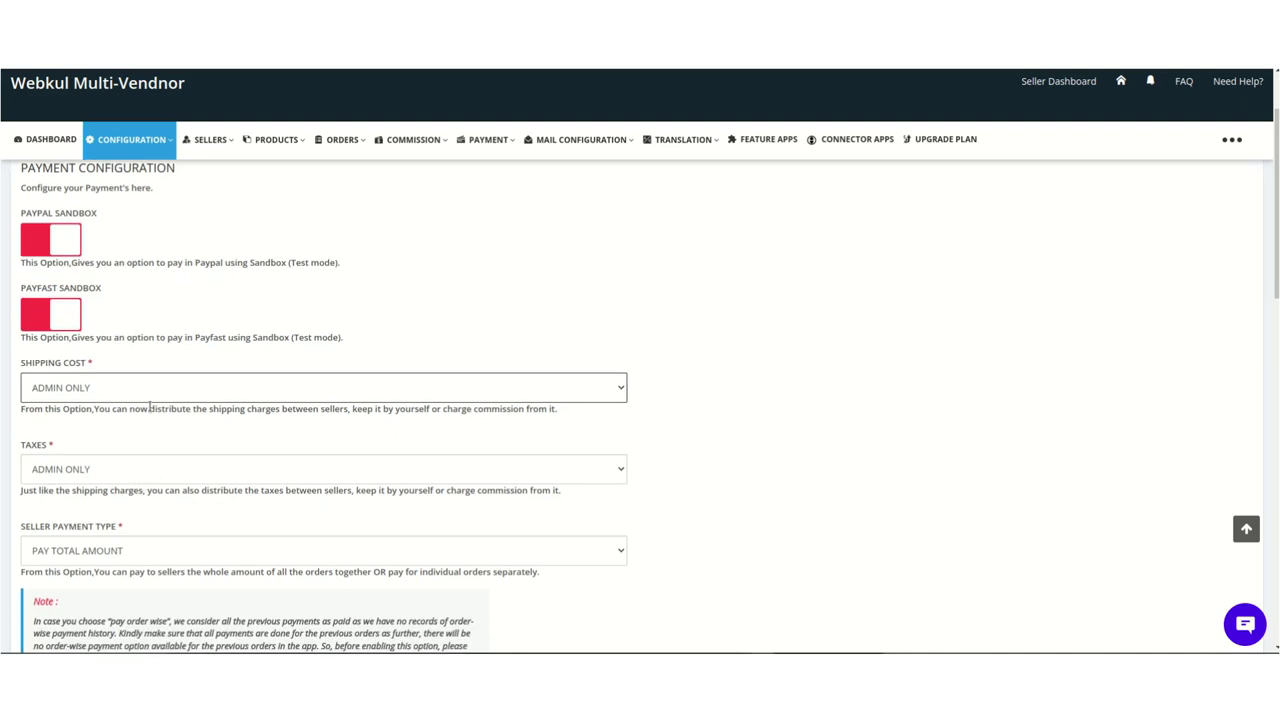
click(590, 471)
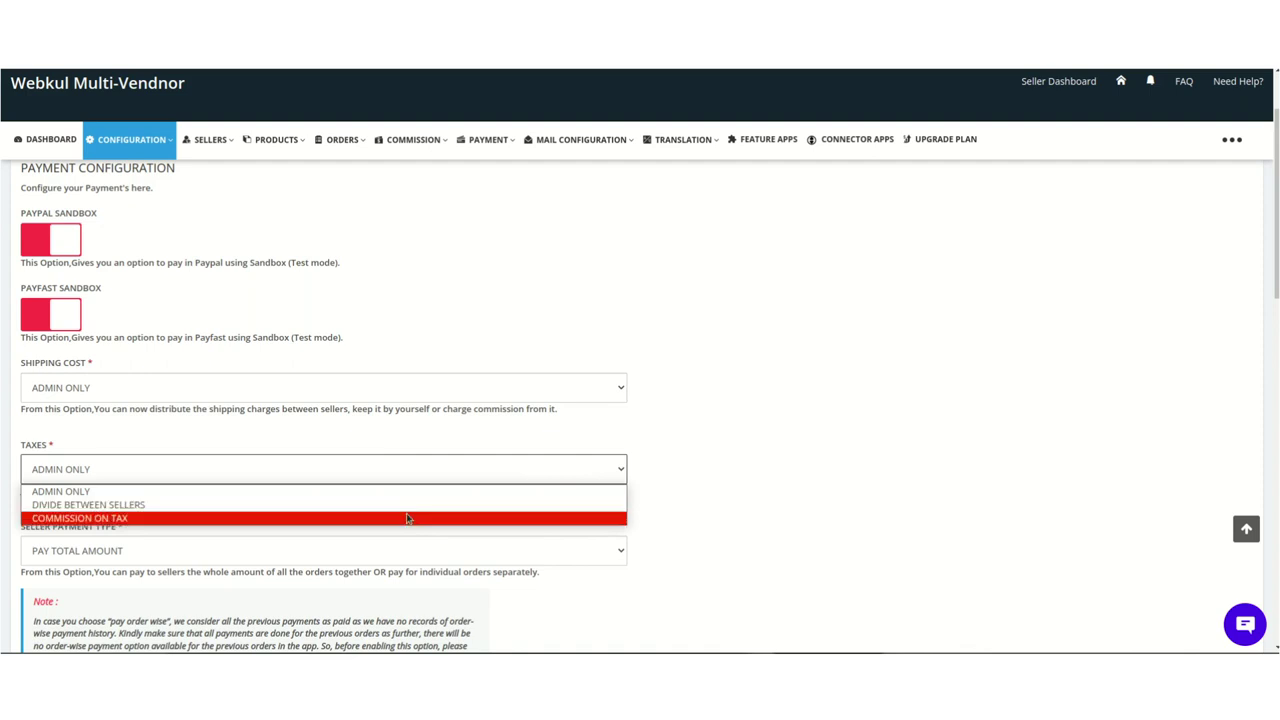
click(766, 517)
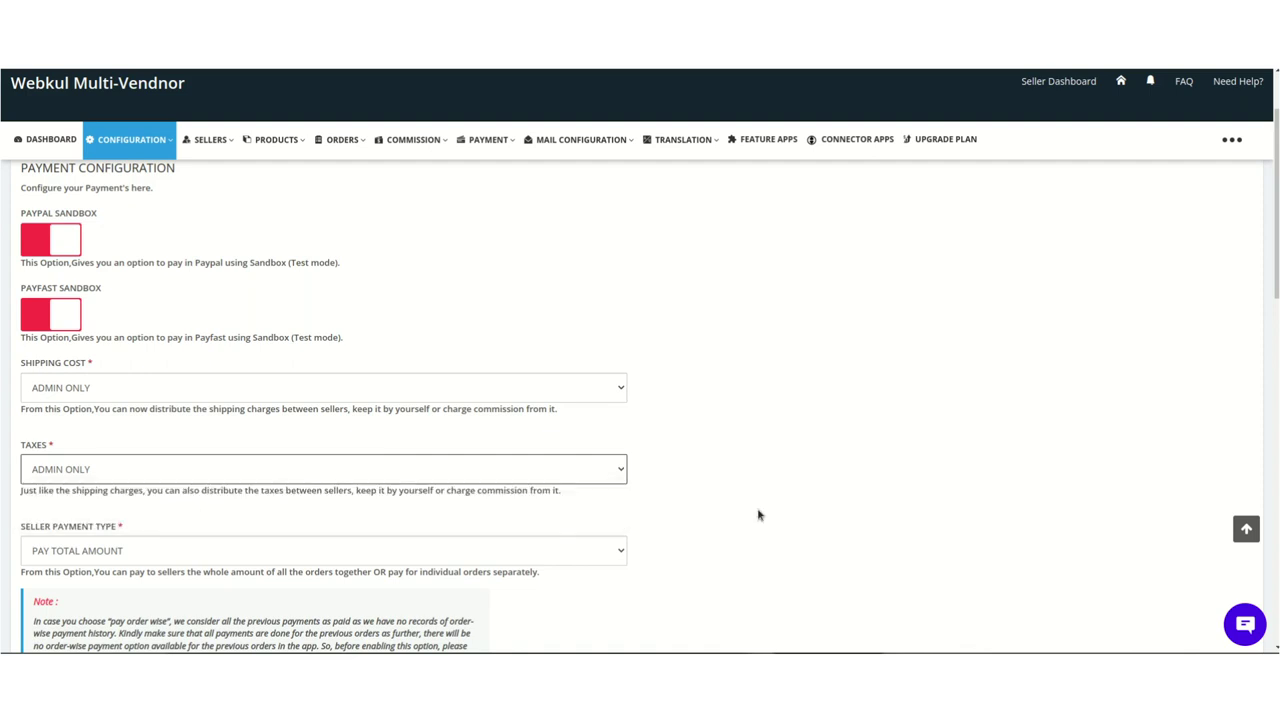
Review the available choices for Seller Payment Type and Add Seller Total Due Earning, leaving both settings as they are.
scroll(758, 515, down, 3)
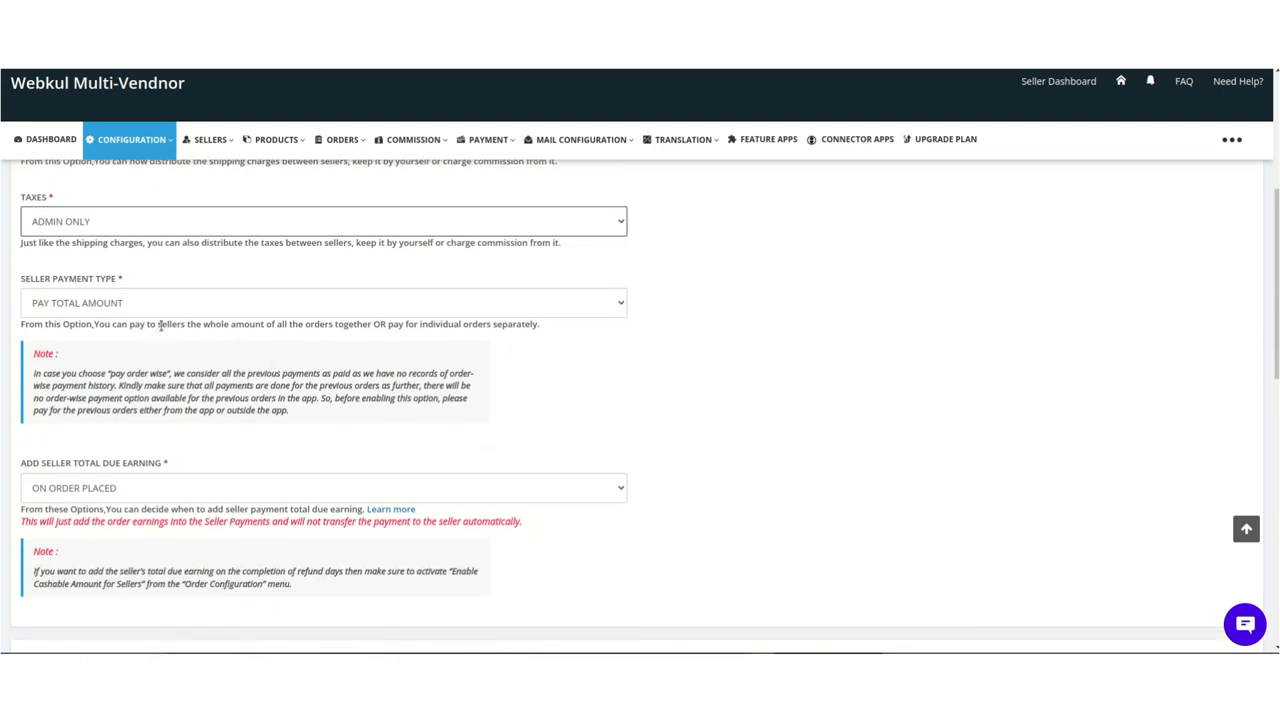
click(607, 305)
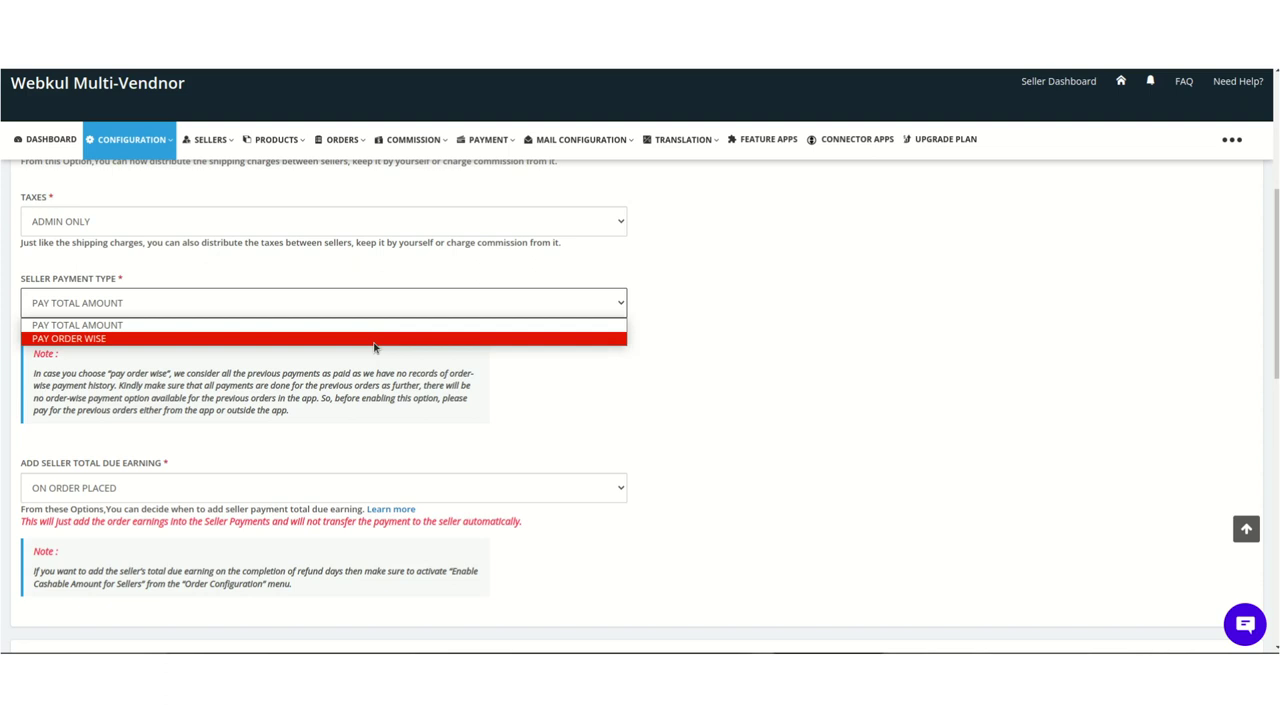
click(806, 394)
scroll(806, 394, down, 1)
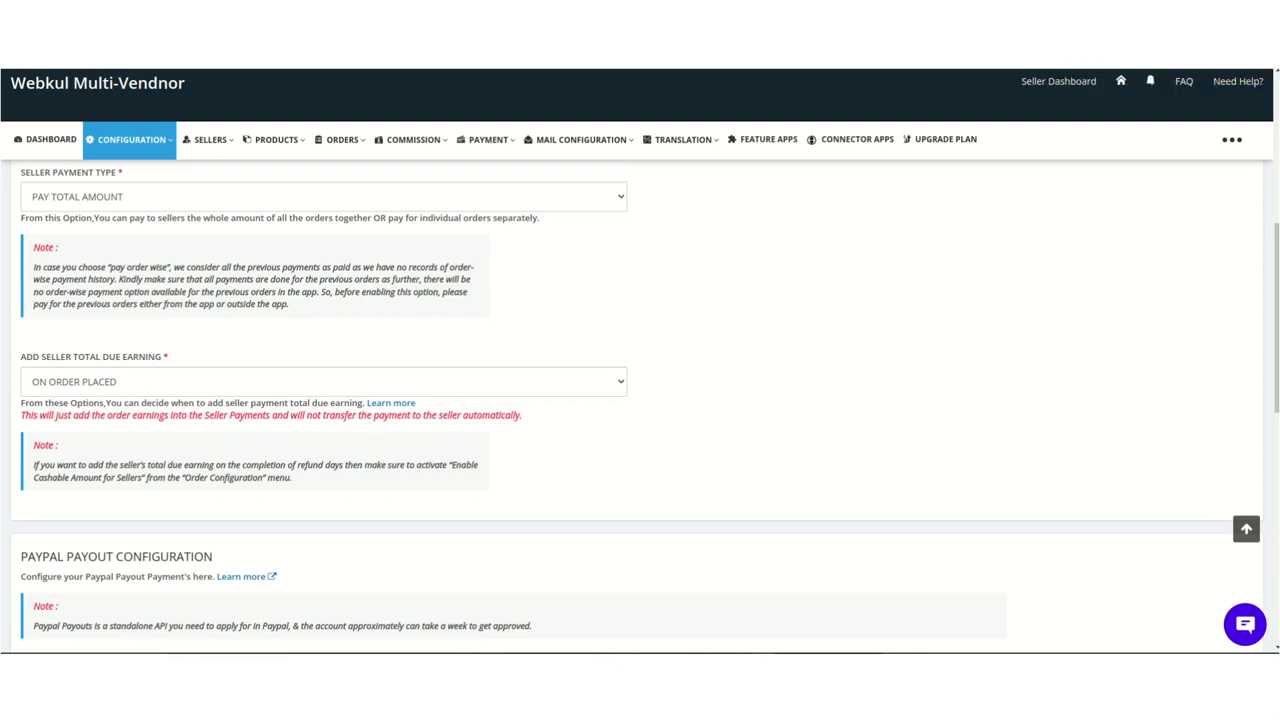
click(597, 381)
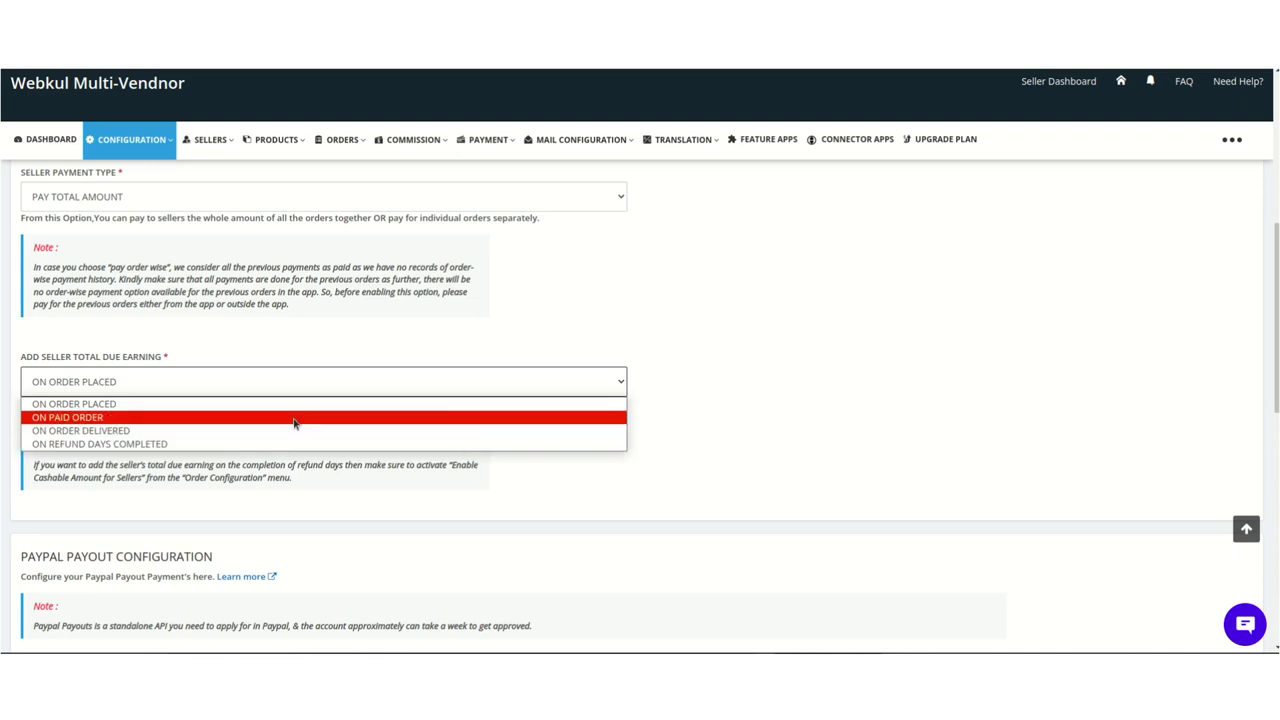
click(702, 430)
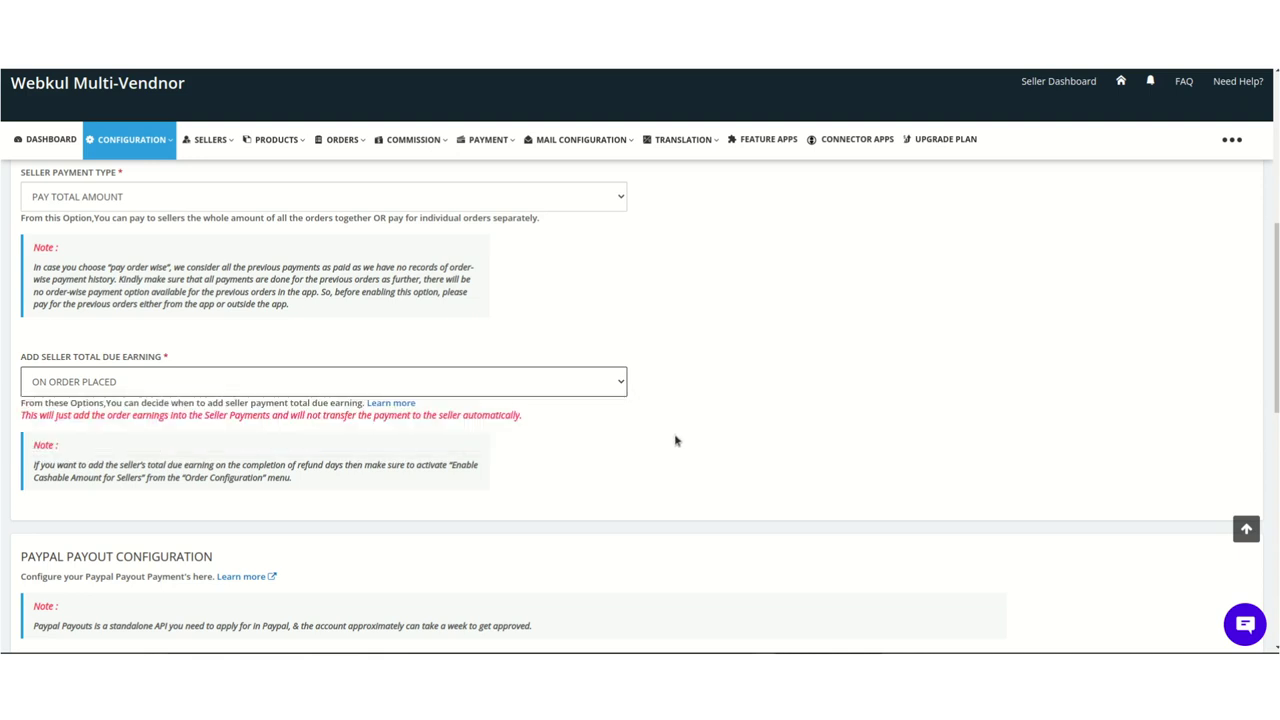
Examine the PayPal Payout autopay setting and the payment methods offered to sellers.
scroll(600, 460, down, 3)
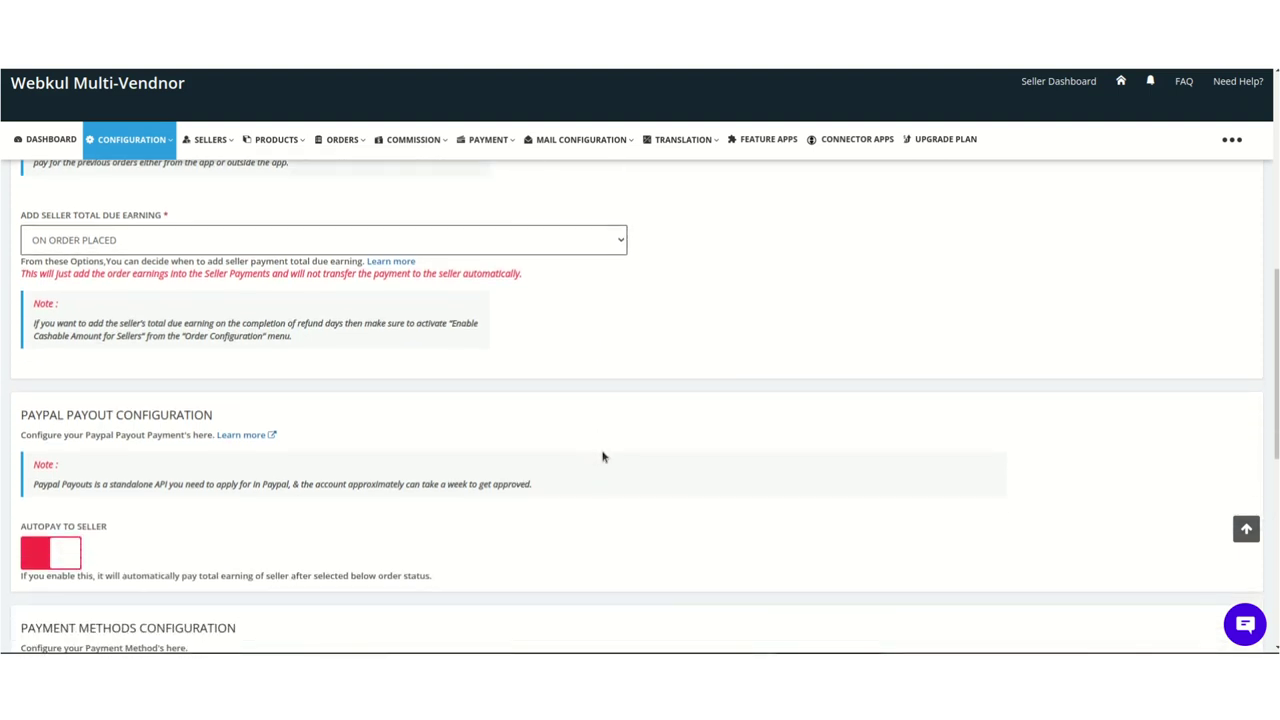
scroll(592, 450, down, 2)
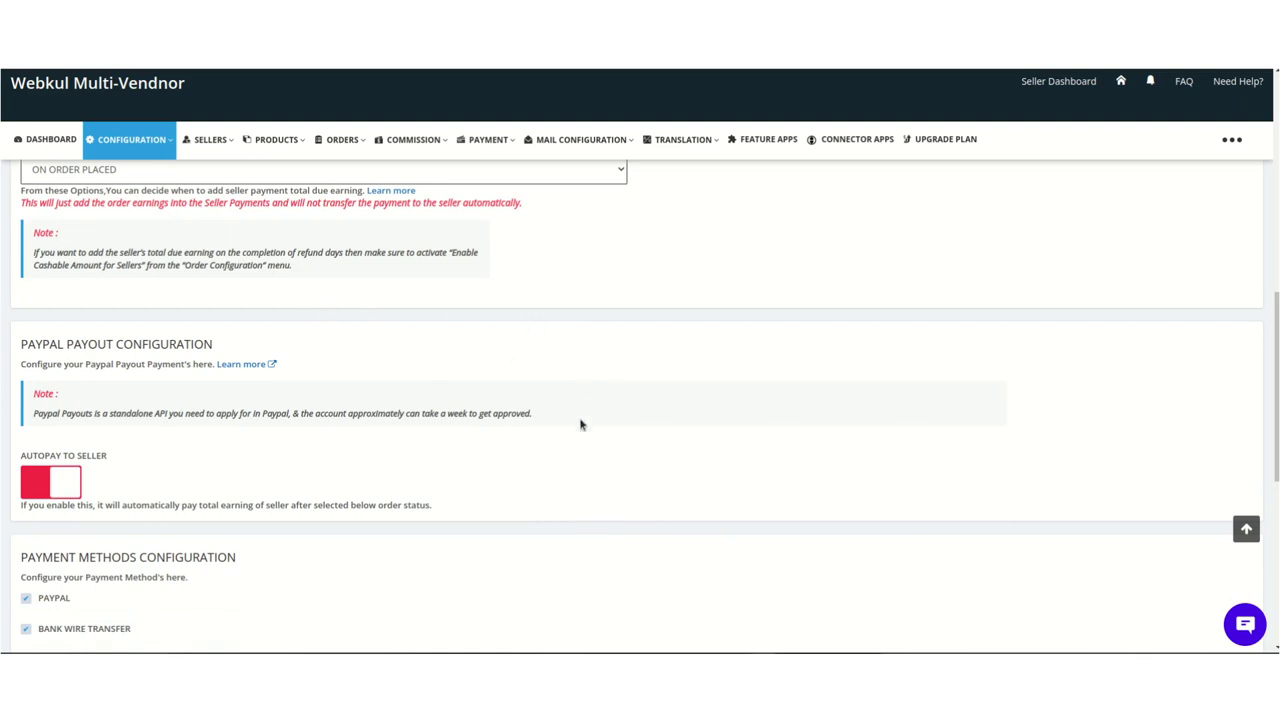
scroll(578, 420, down, 2)
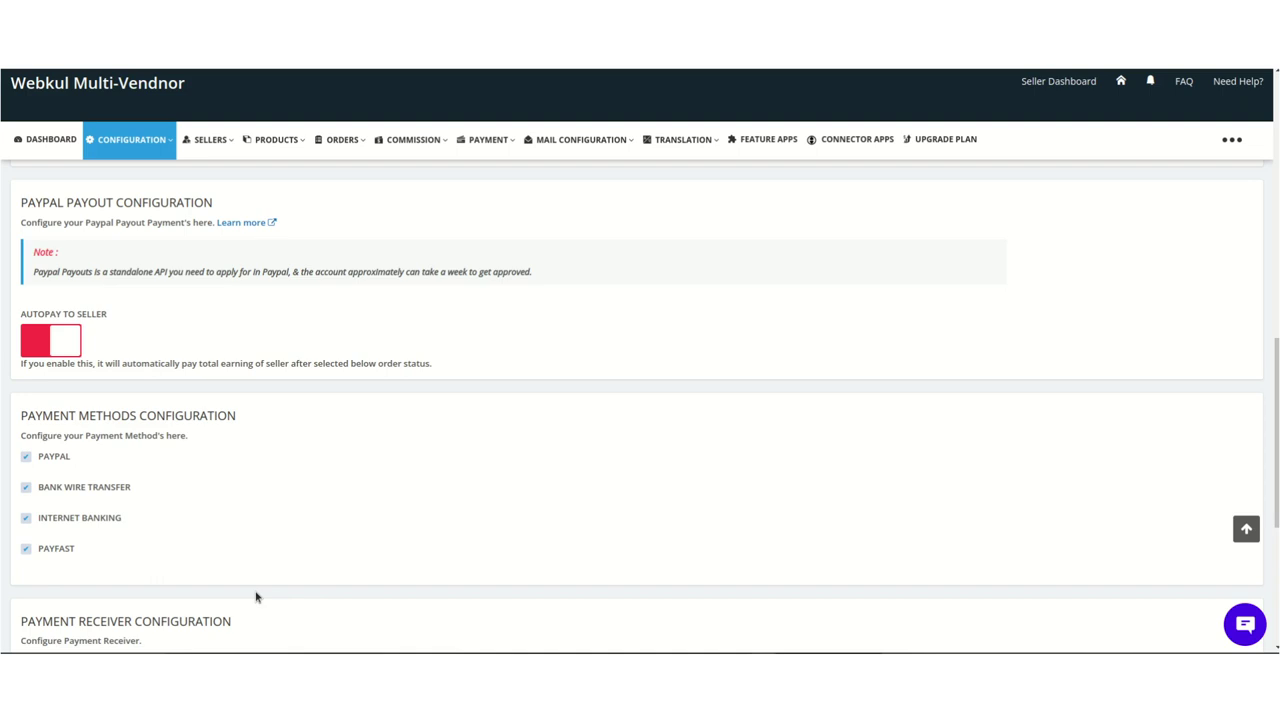
scroll(282, 585, down, 2)
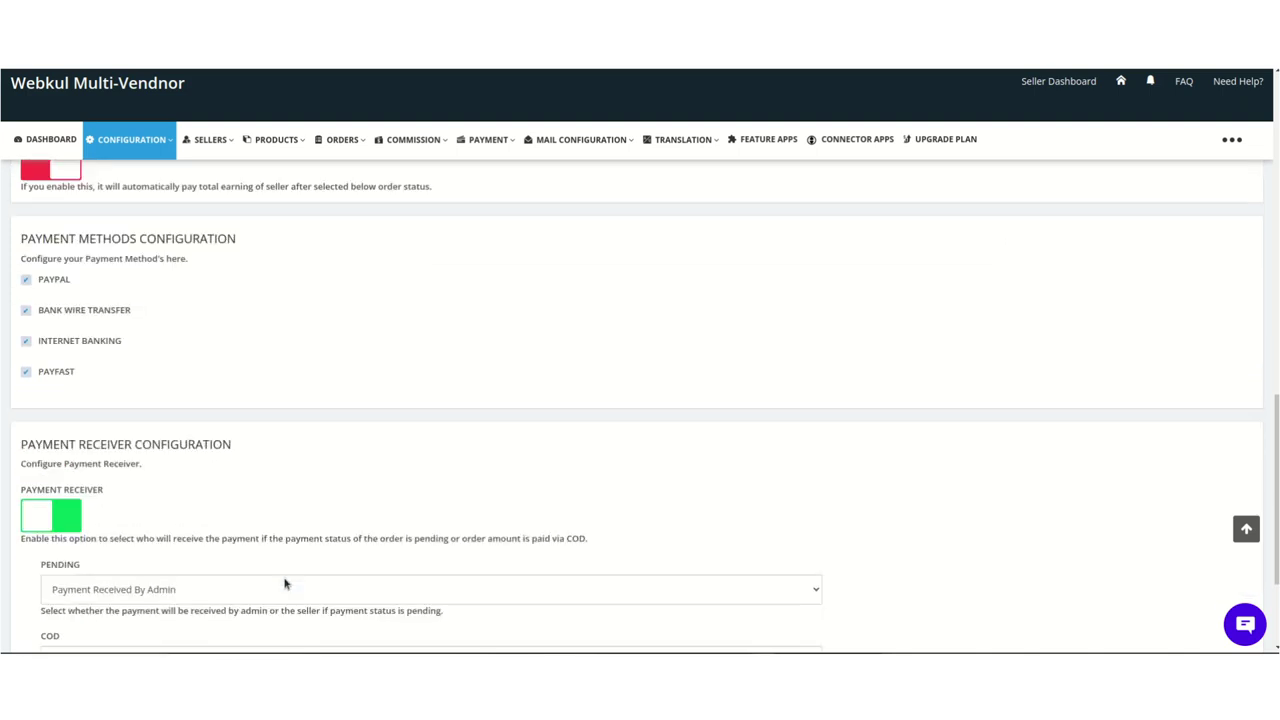
Review the Payment Receiver choices for Pending and COD orders, keeping both on Payment Received By Admin.
scroll(303, 500, down, 1)
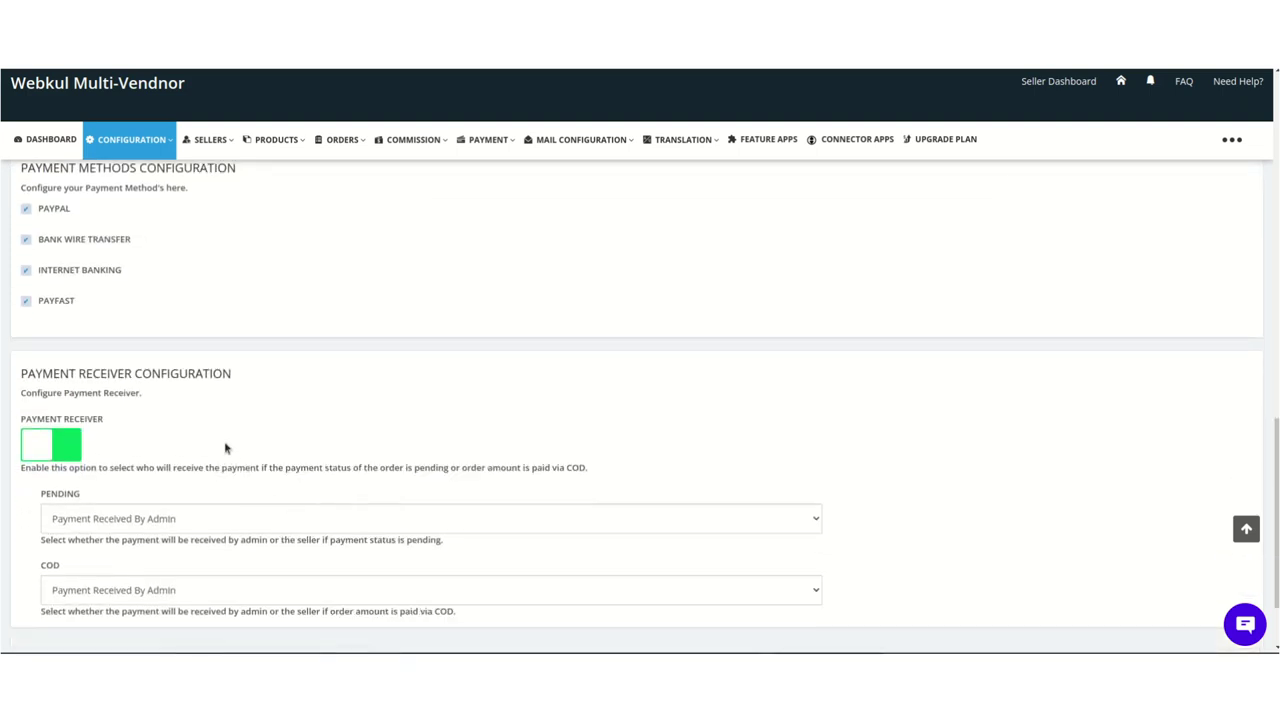
scroll(245, 435, down, 1)
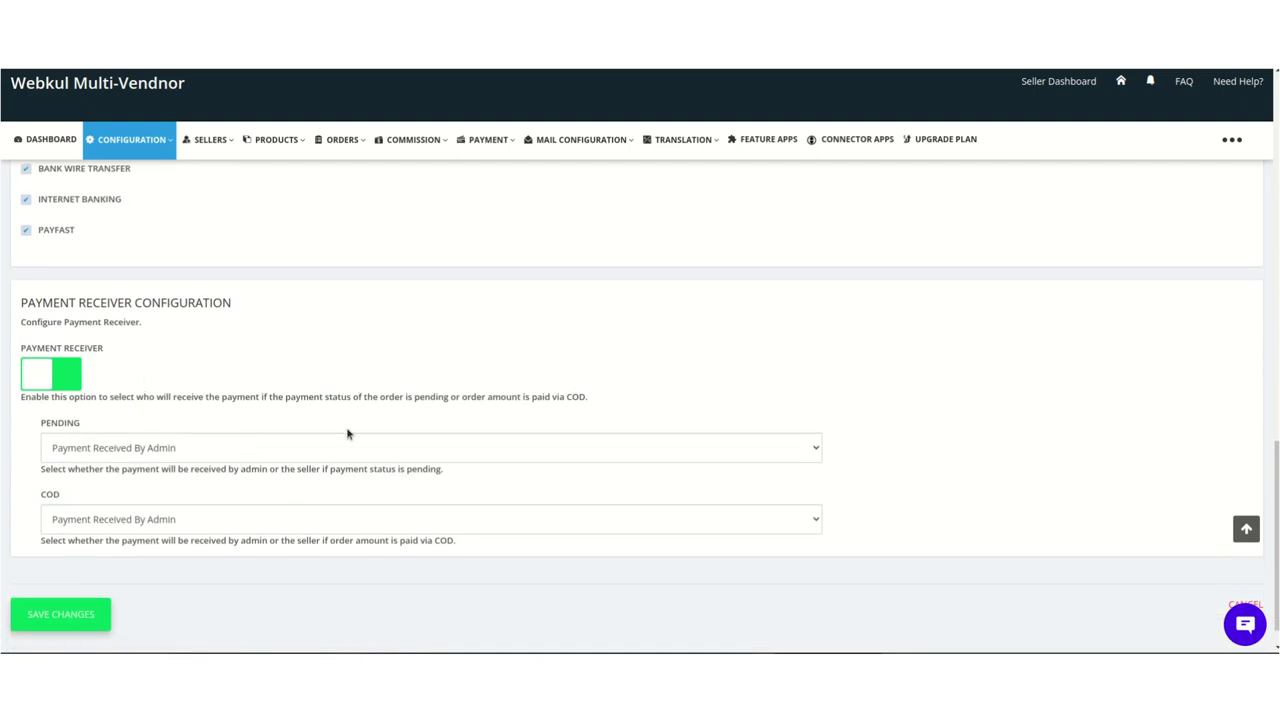
click(440, 449)
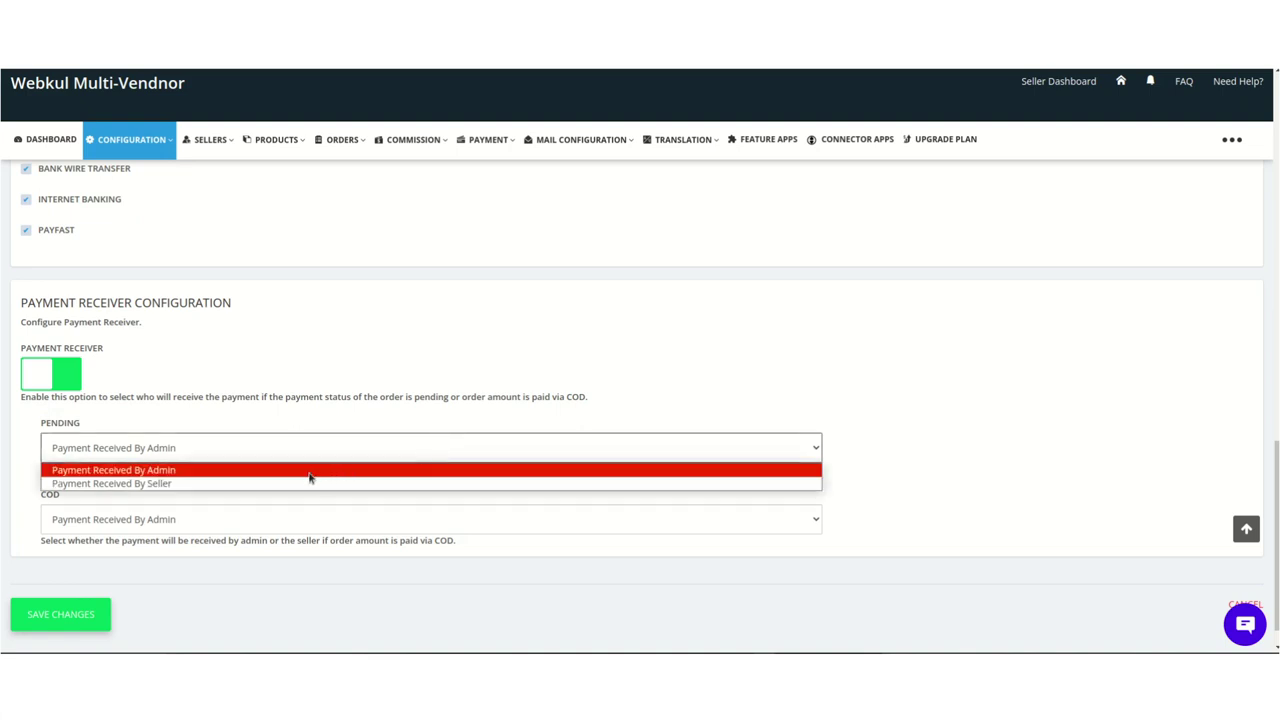
click(375, 358)
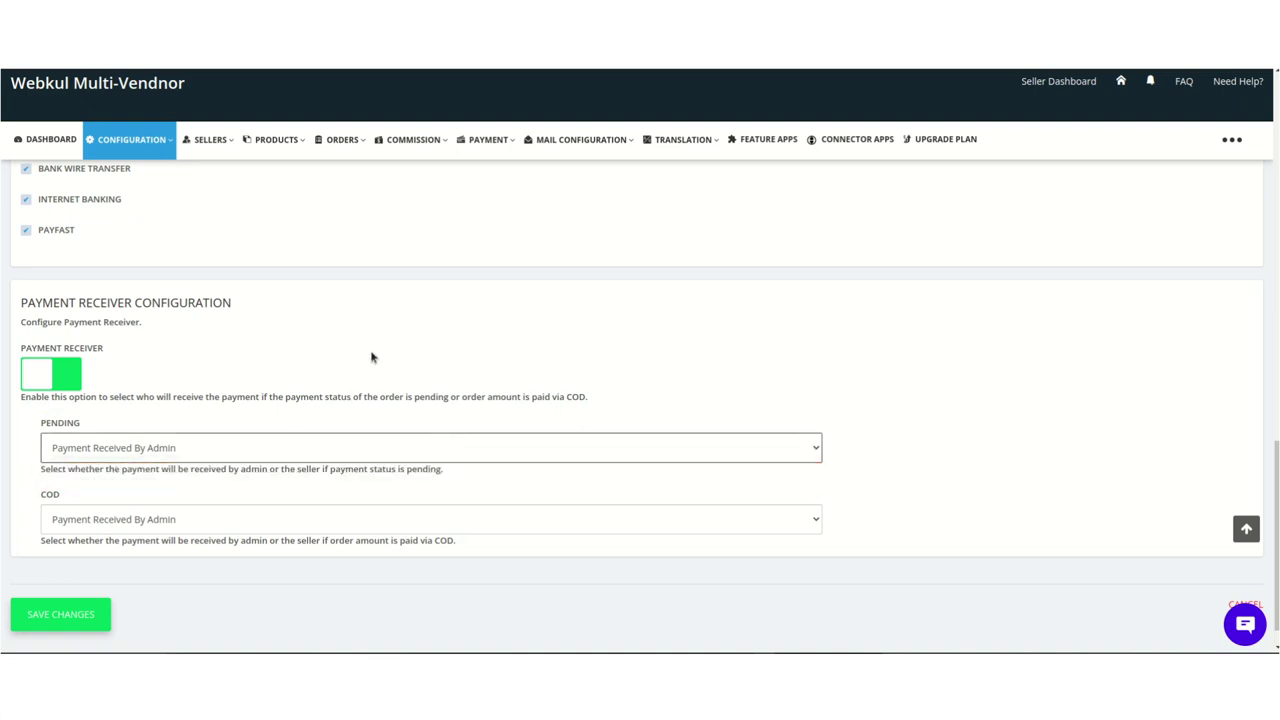
click(318, 529)
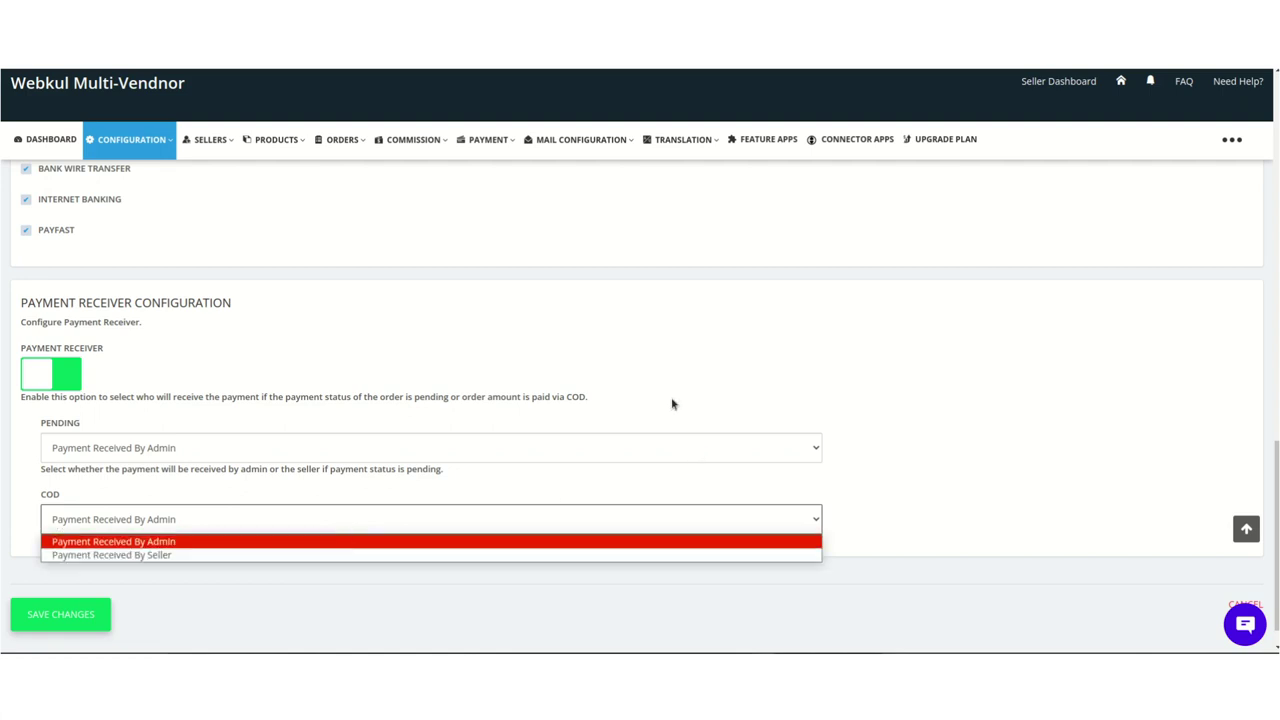
click(758, 376)
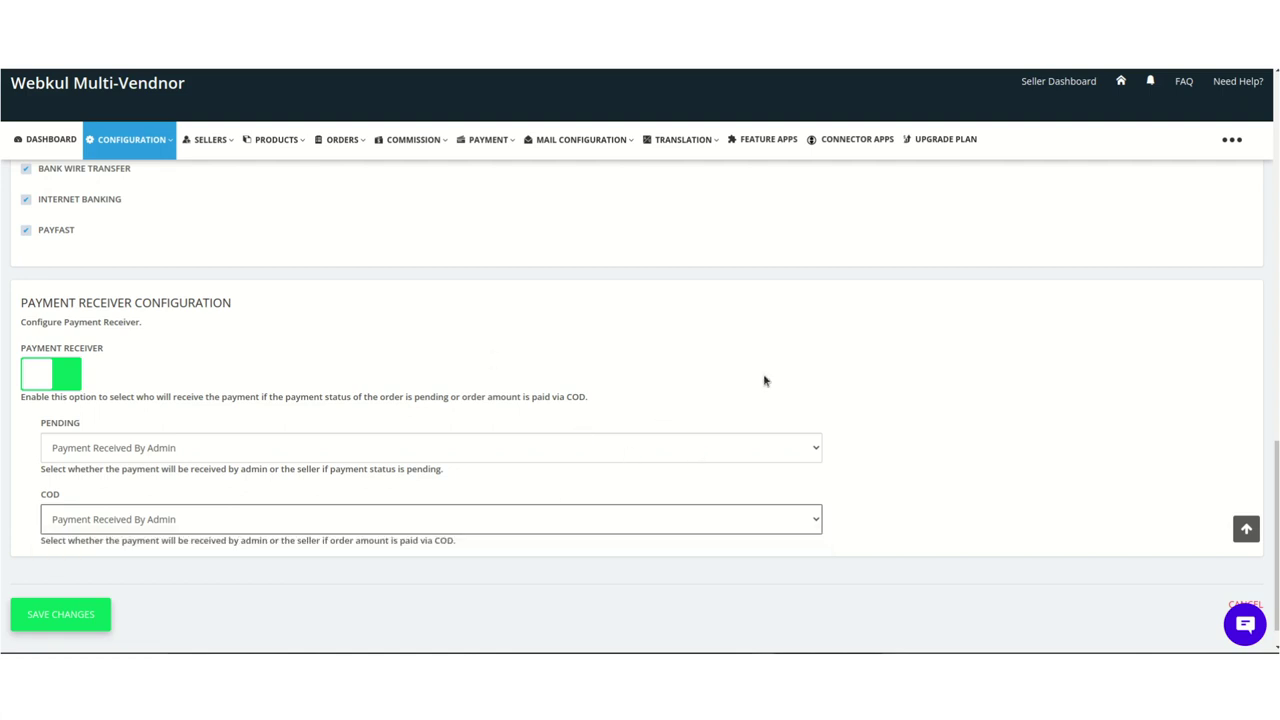
scroll(764, 380, up, 3)
scroll(764, 382, up, 10)
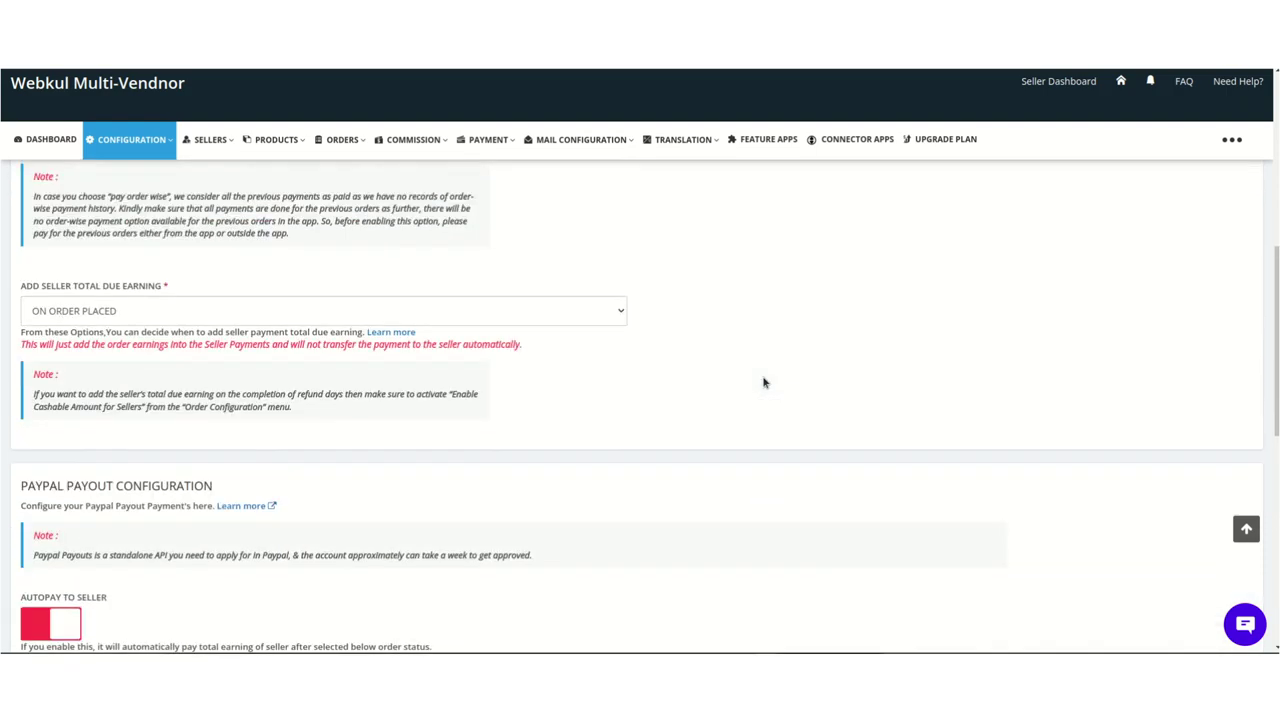
scroll(760, 384, down, 12)
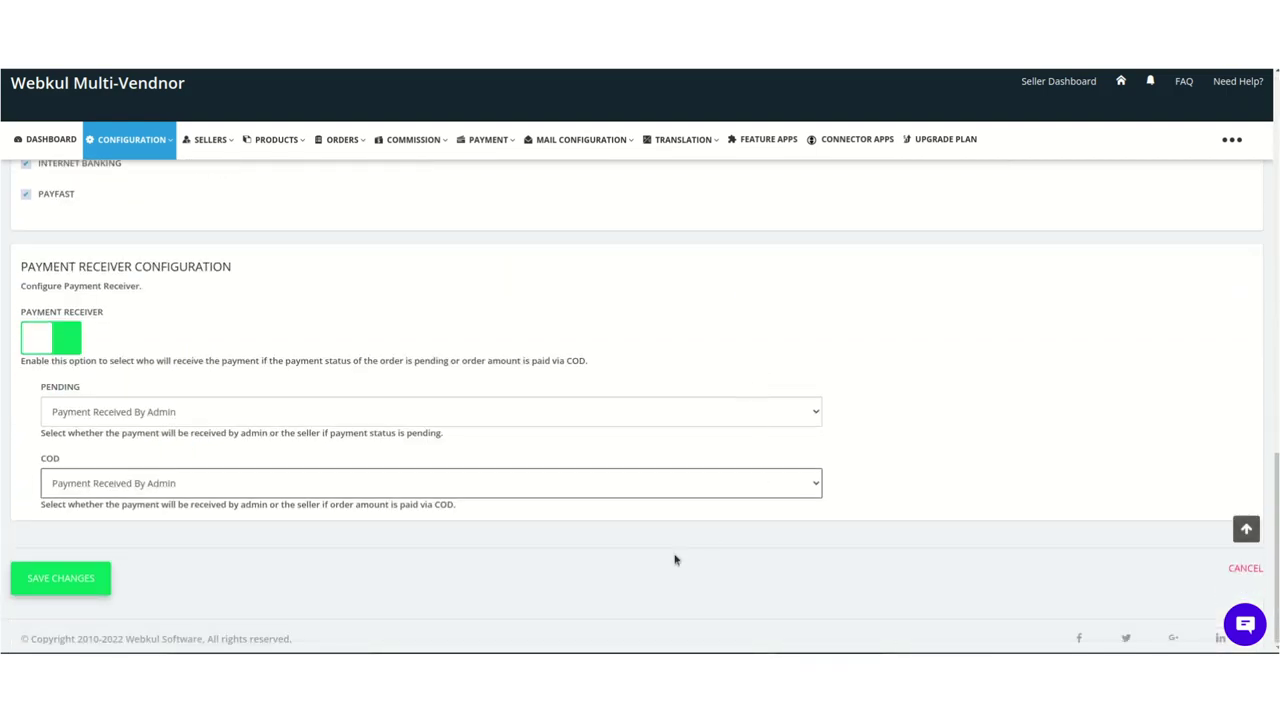
scroll(277, 409, up, 4)
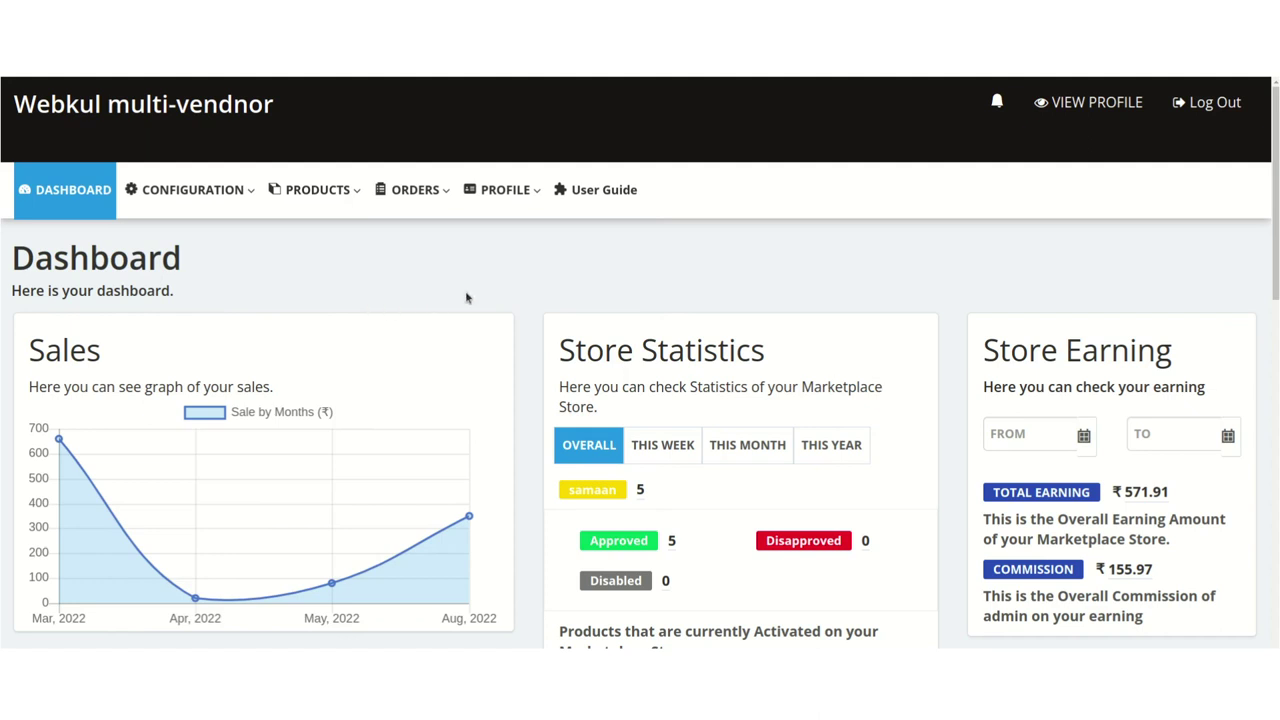
Open the seller profile's Payment Details page and choose Paypal as the payment method.
mouse_move(497, 200)
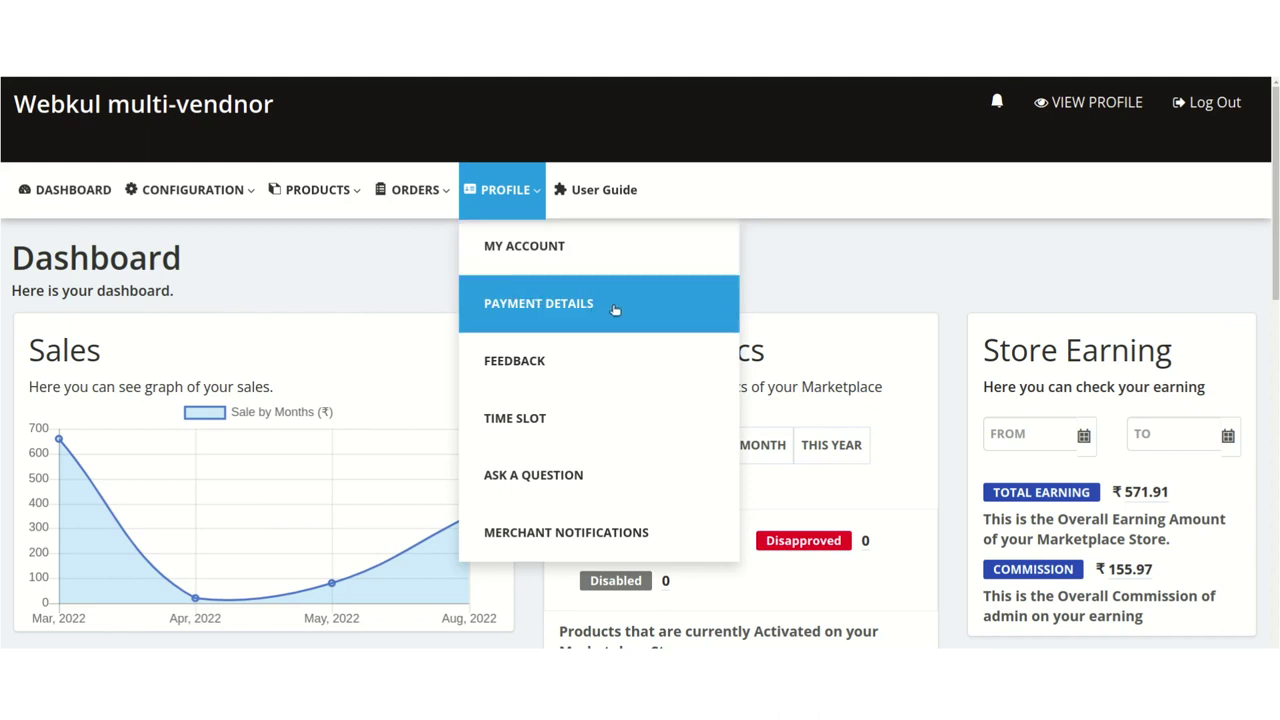
click(615, 310)
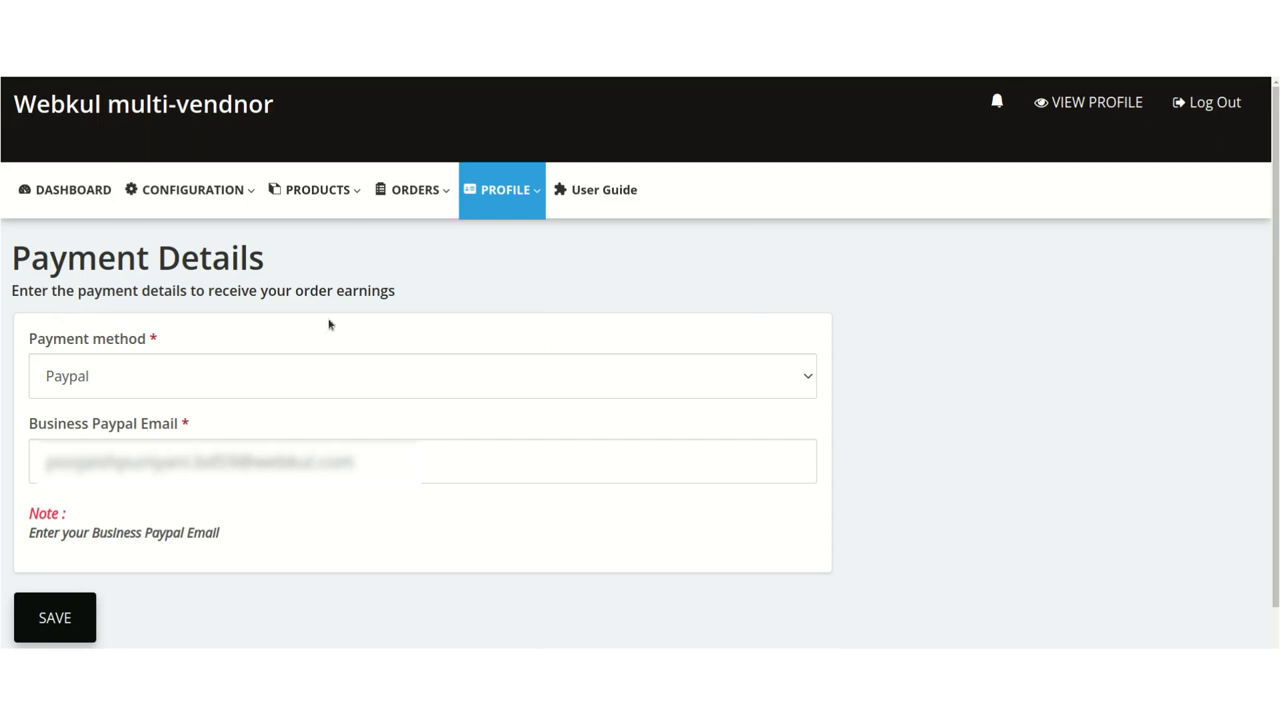
click(268, 383)
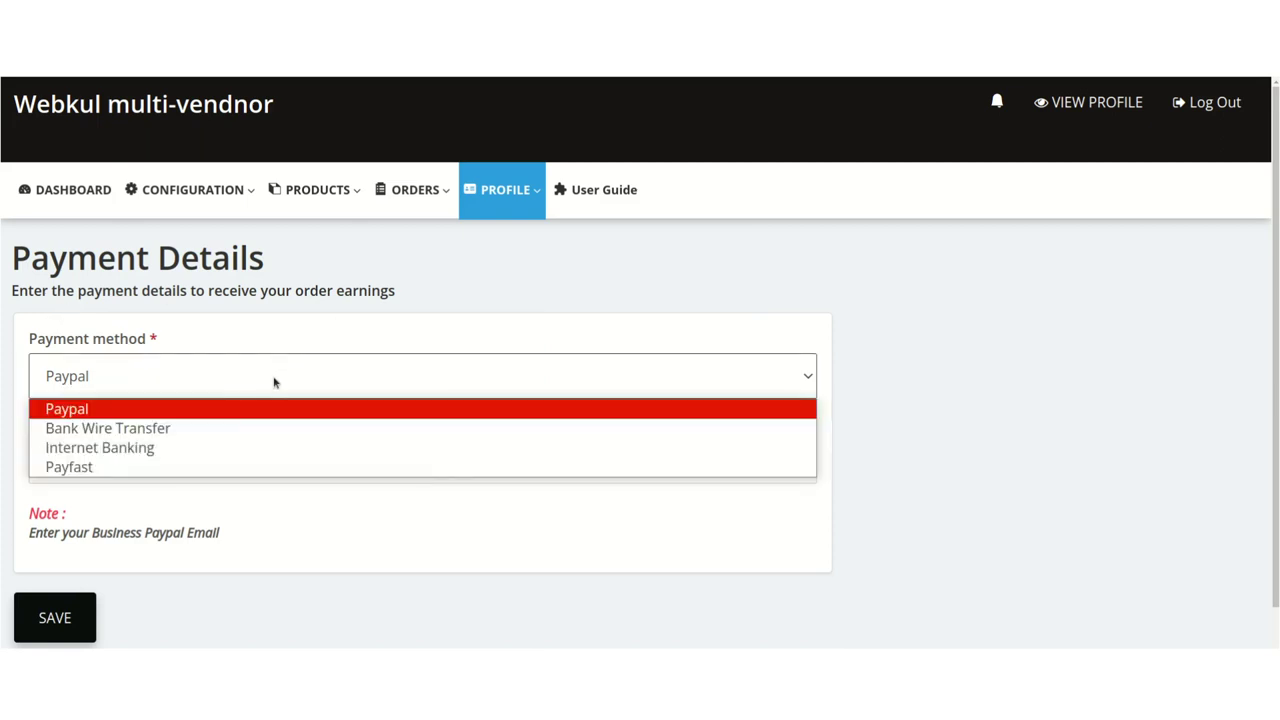
click(210, 410)
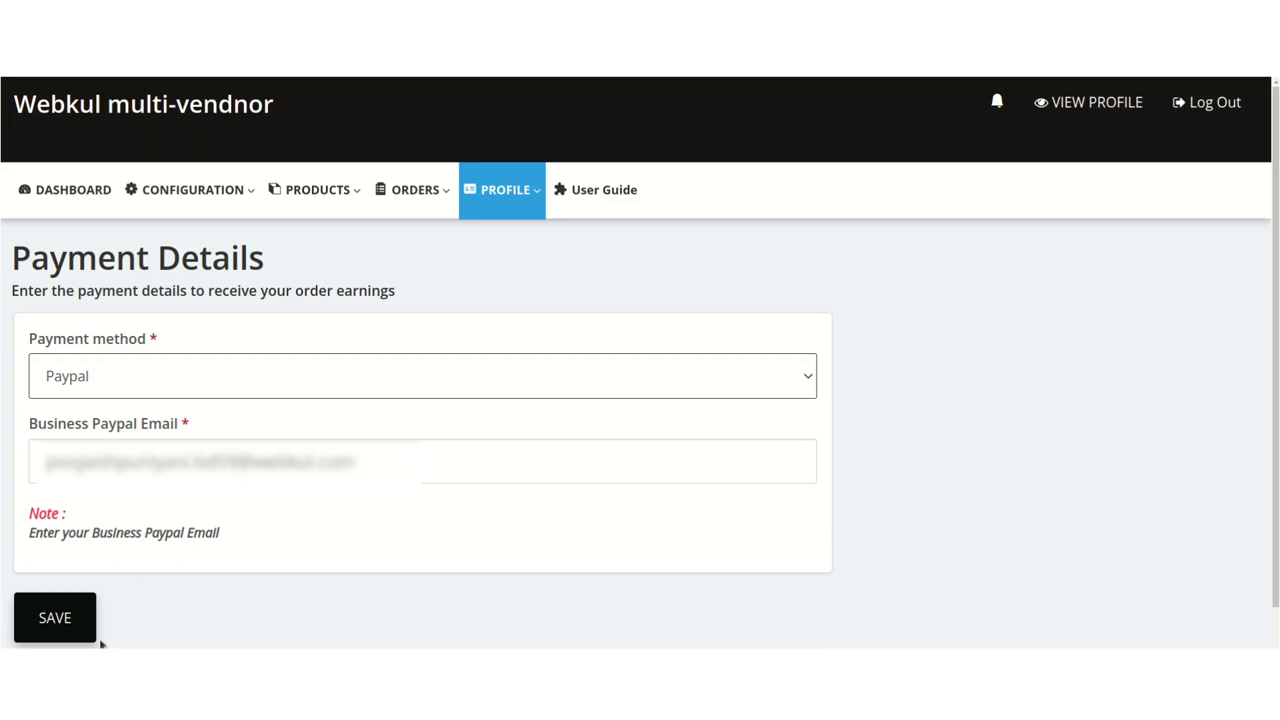
Switch the seller's payment method to Bank Wire Transfer and examine its Payment Details field.
click(281, 371)
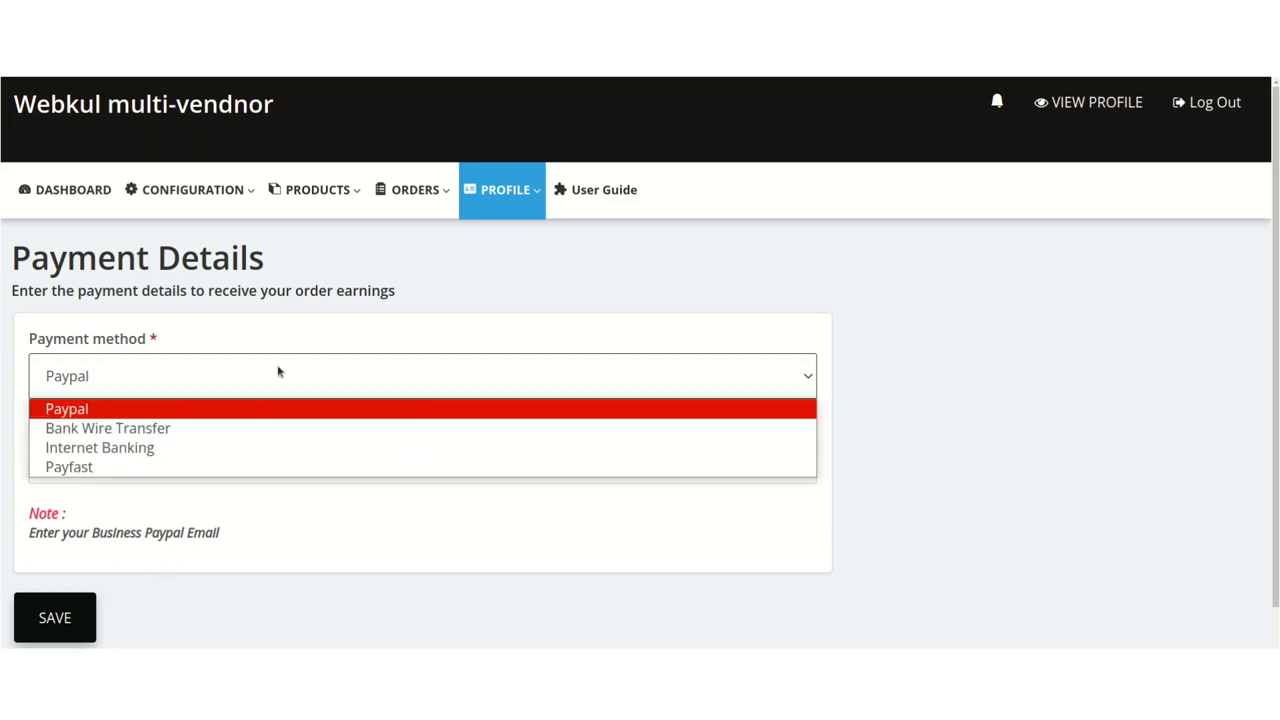
click(228, 434)
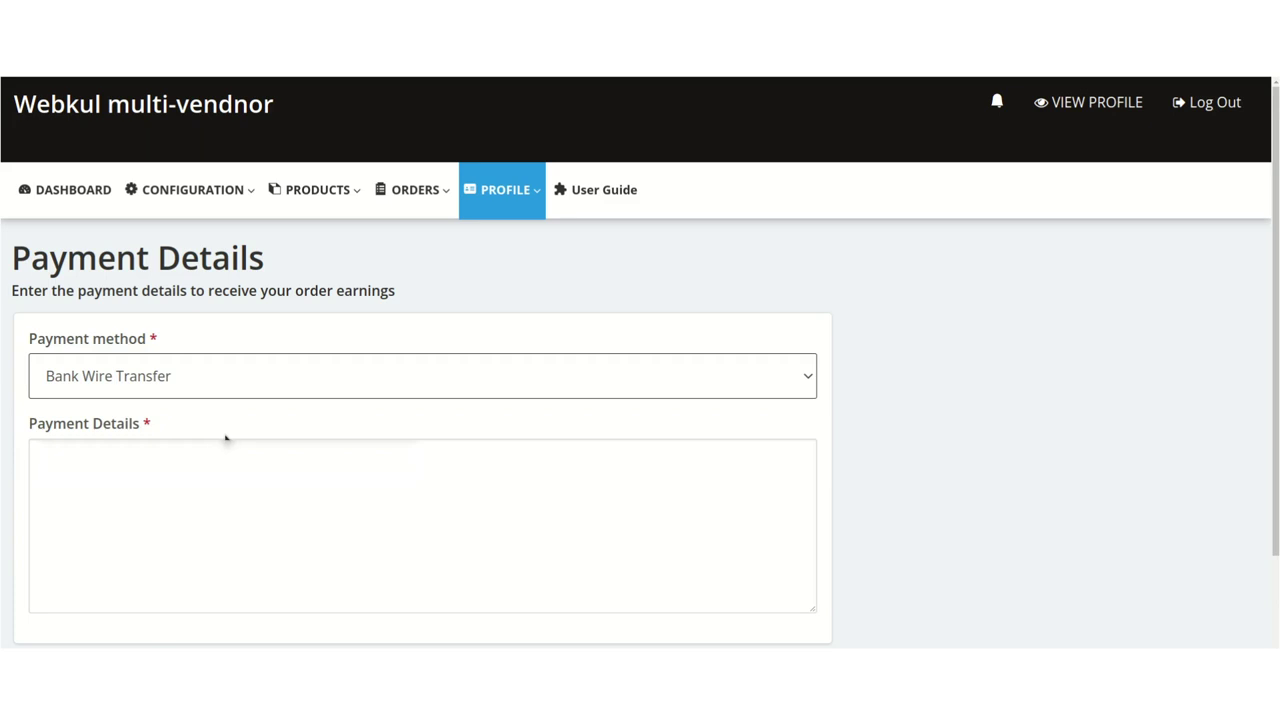
scroll(225, 436, down, 2)
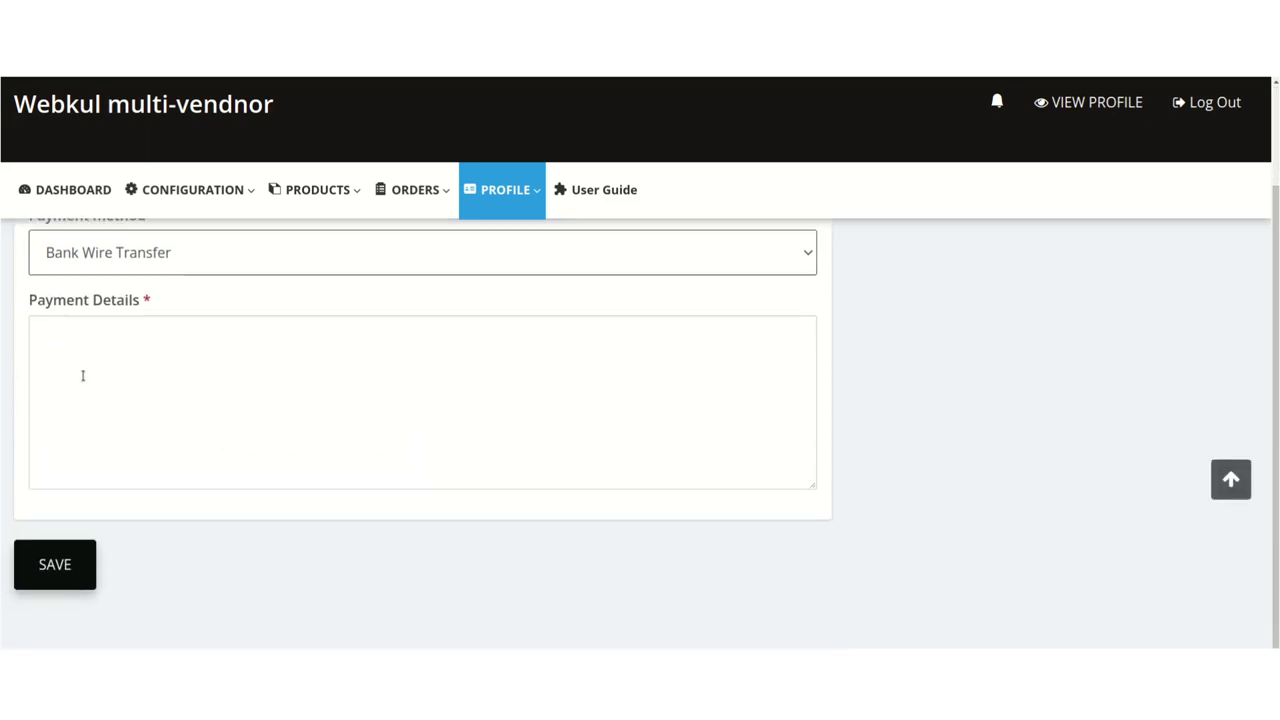
click(82, 363)
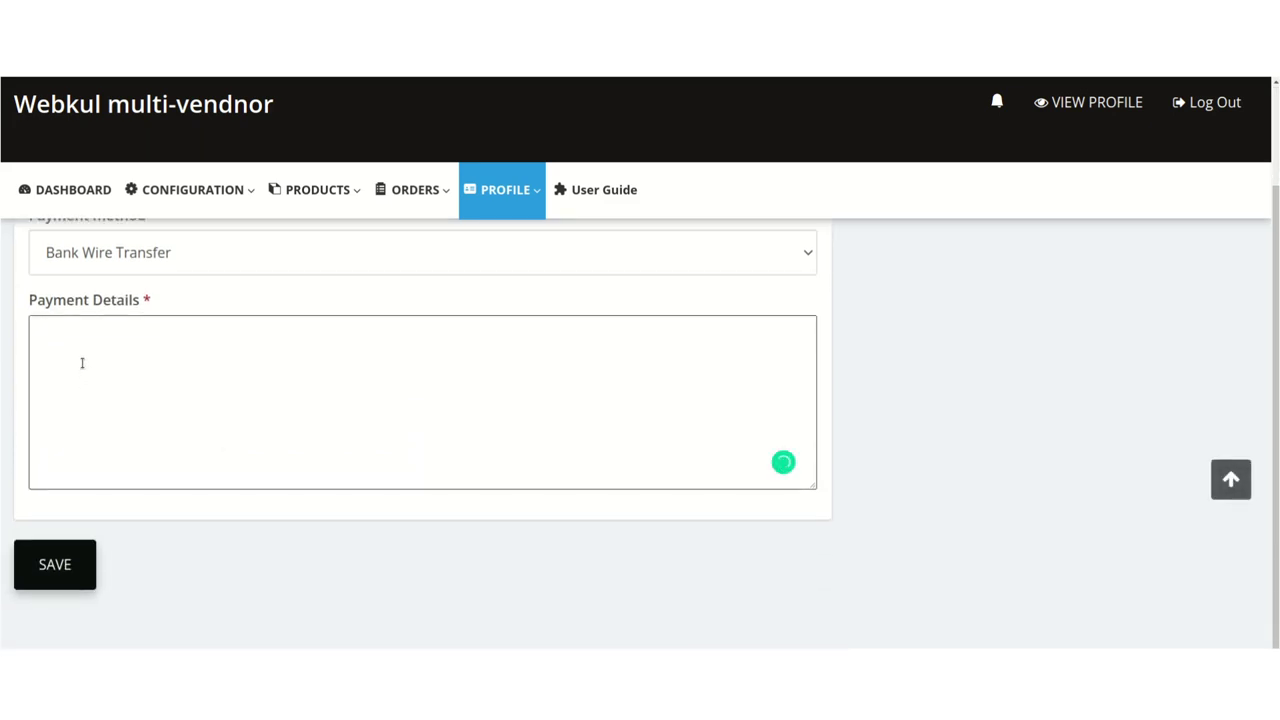
scroll(83, 363, up, 2)
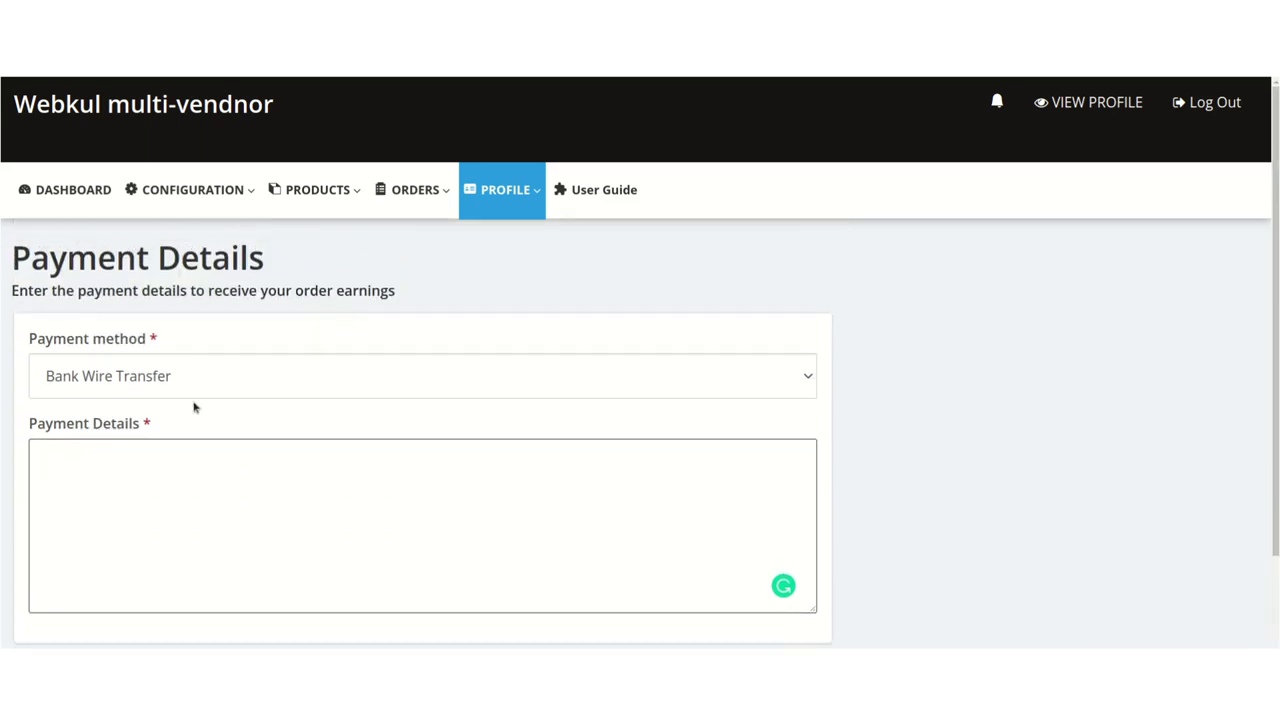
Switch the payment method to Internet Banking and review its bank, cardholder, account, sort code and other information fields.
click(267, 383)
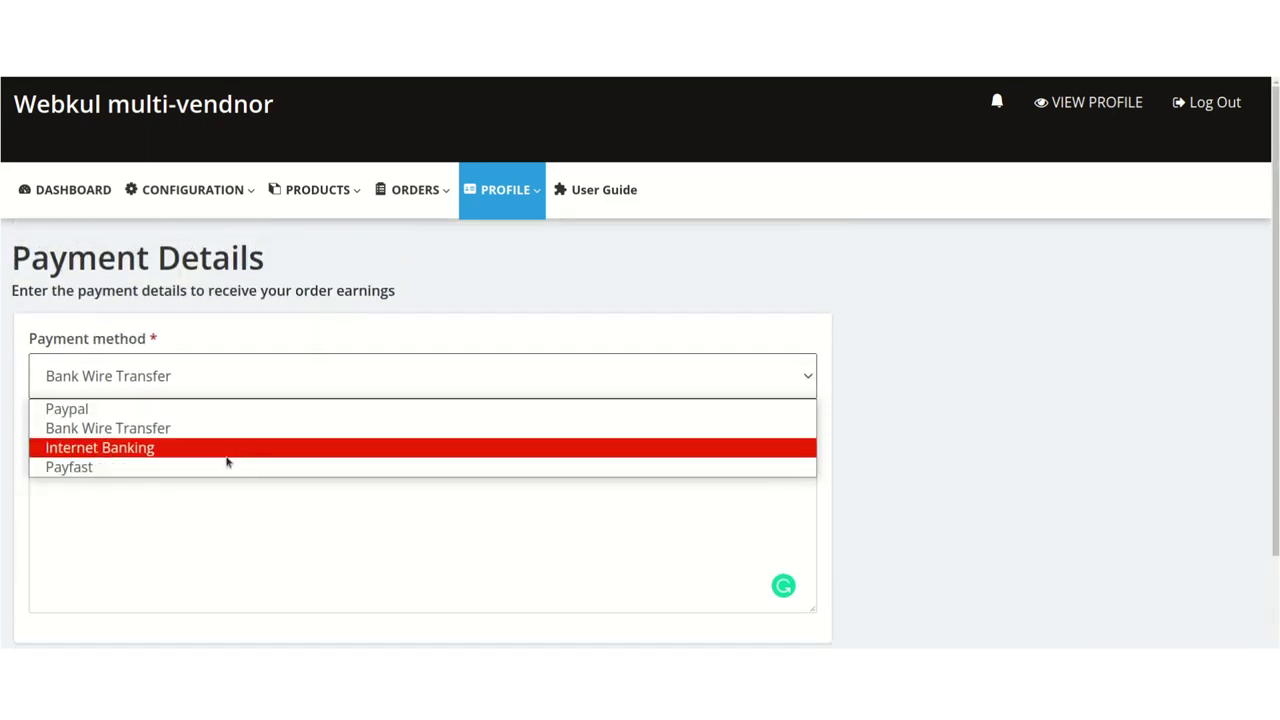
click(240, 446)
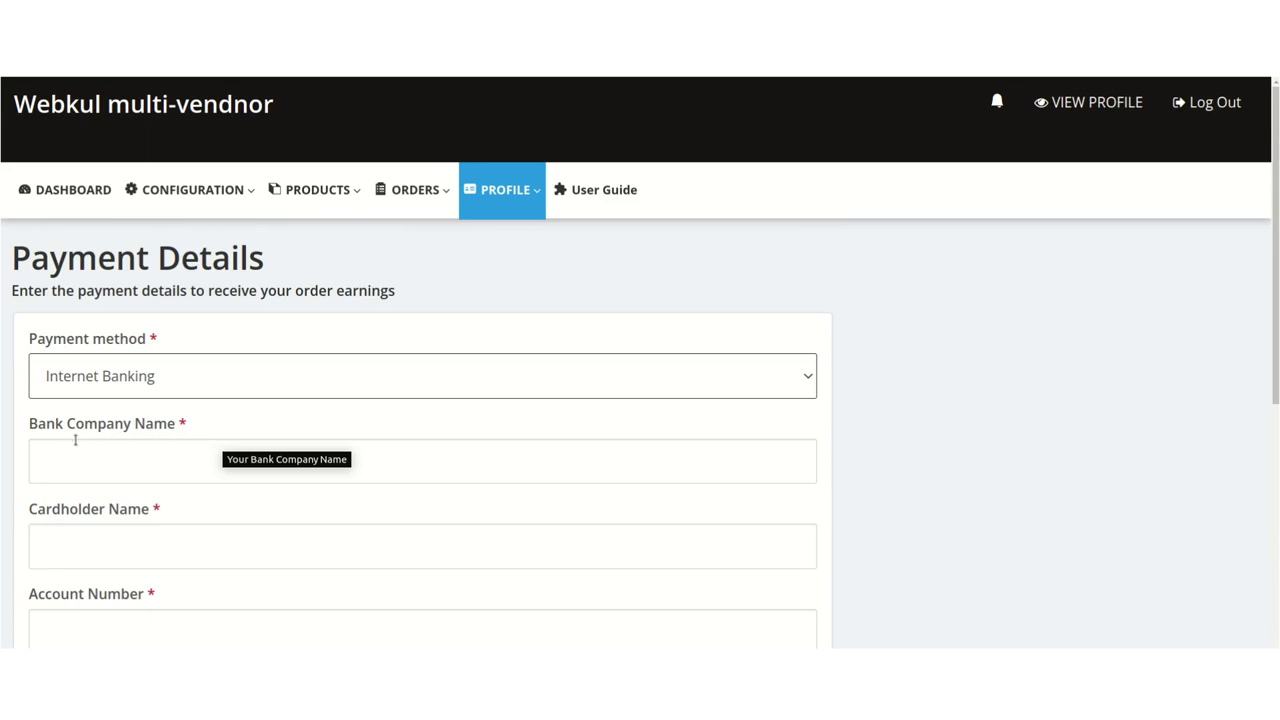
scroll(153, 430, down, 1)
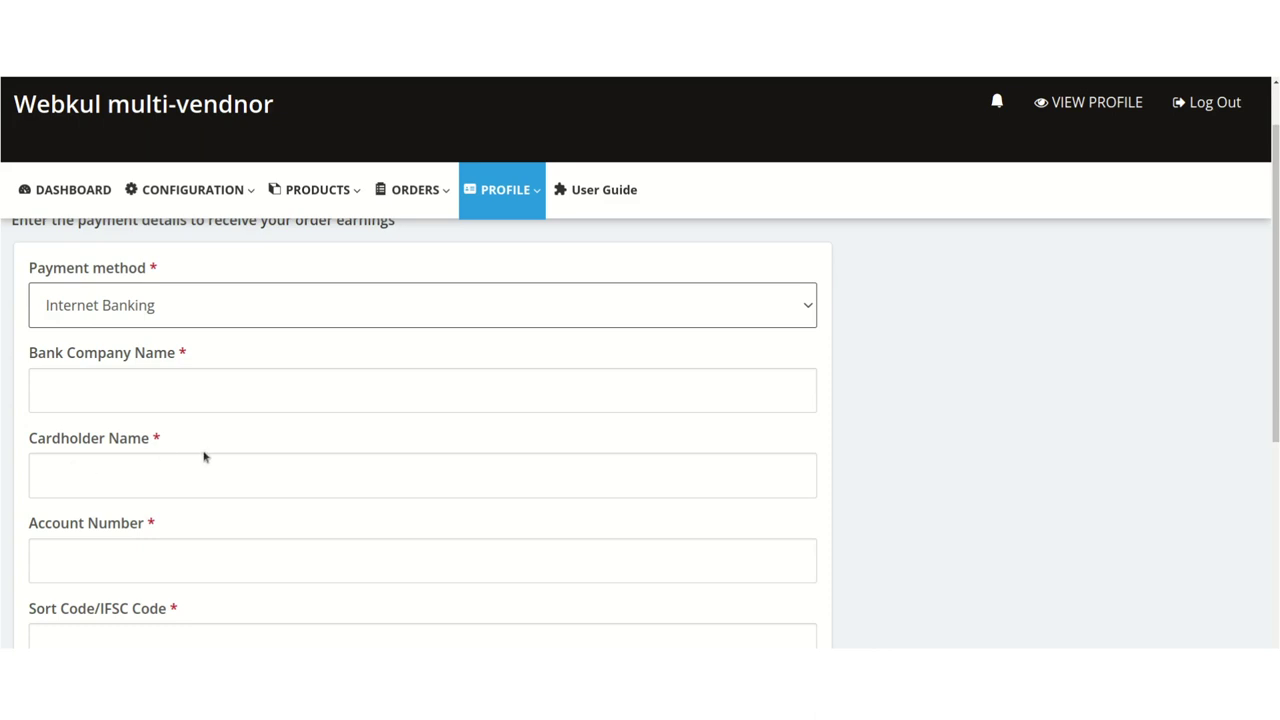
scroll(180, 530, down, 2)
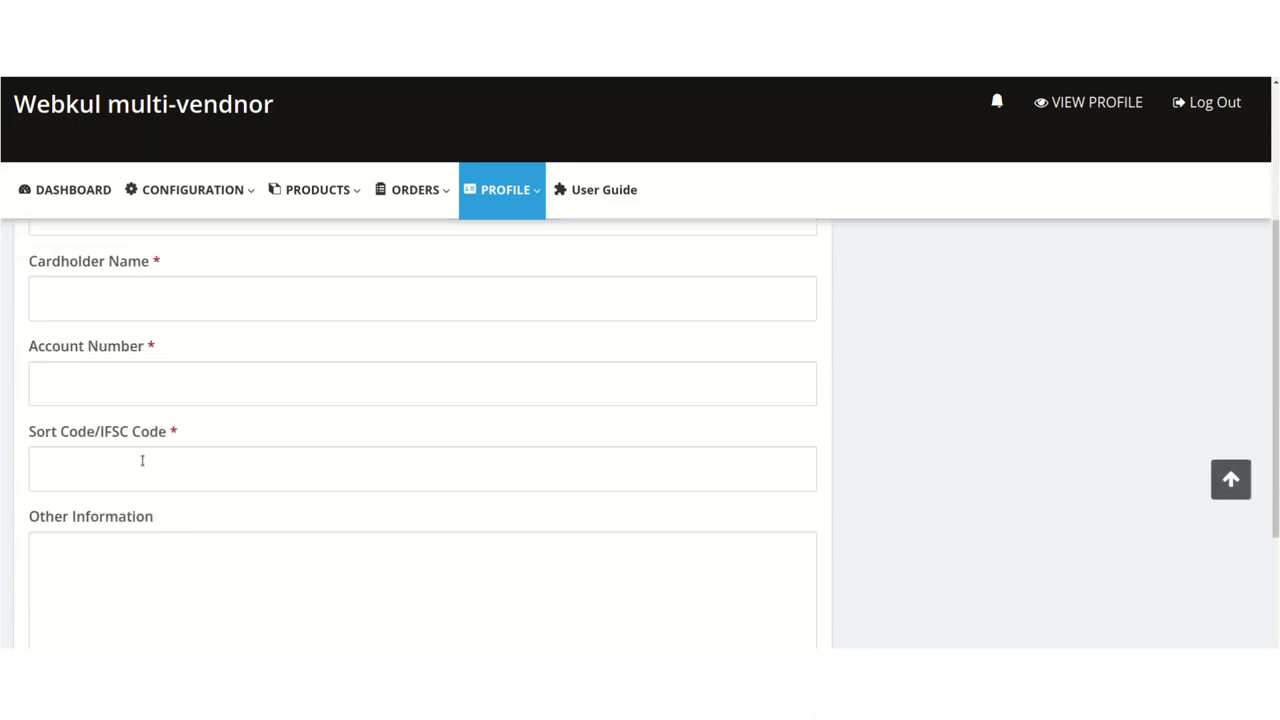
scroll(165, 515, down, 3)
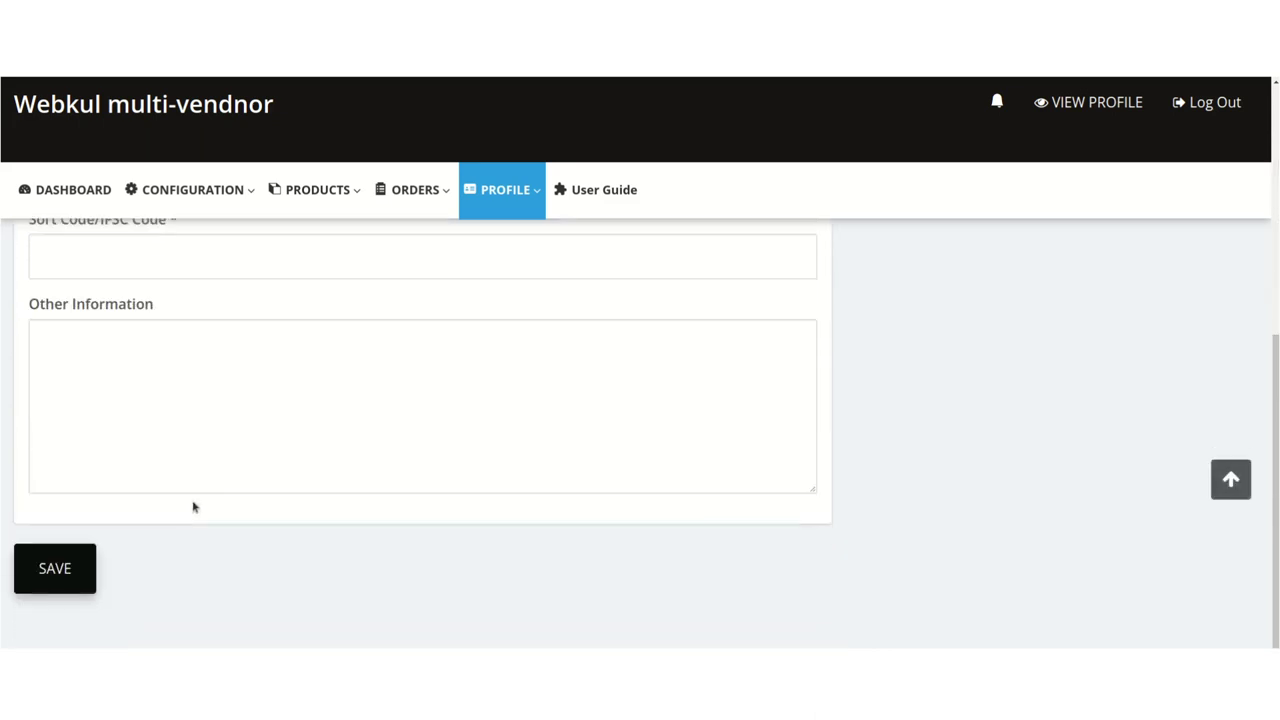
scroll(148, 585, up, 5)
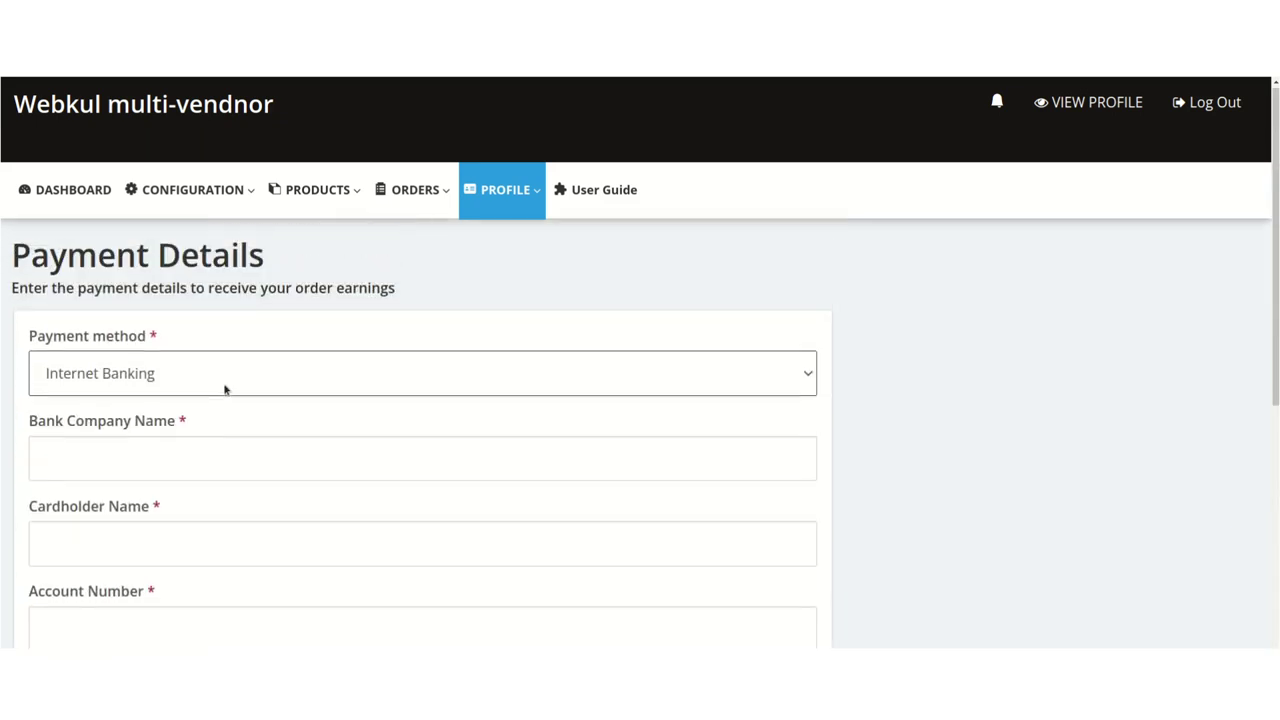
Switch the payment method to Payfast, examine its Merchant ID, Merchant Key and Secure Passphrase fields, and try to save.
click(232, 389)
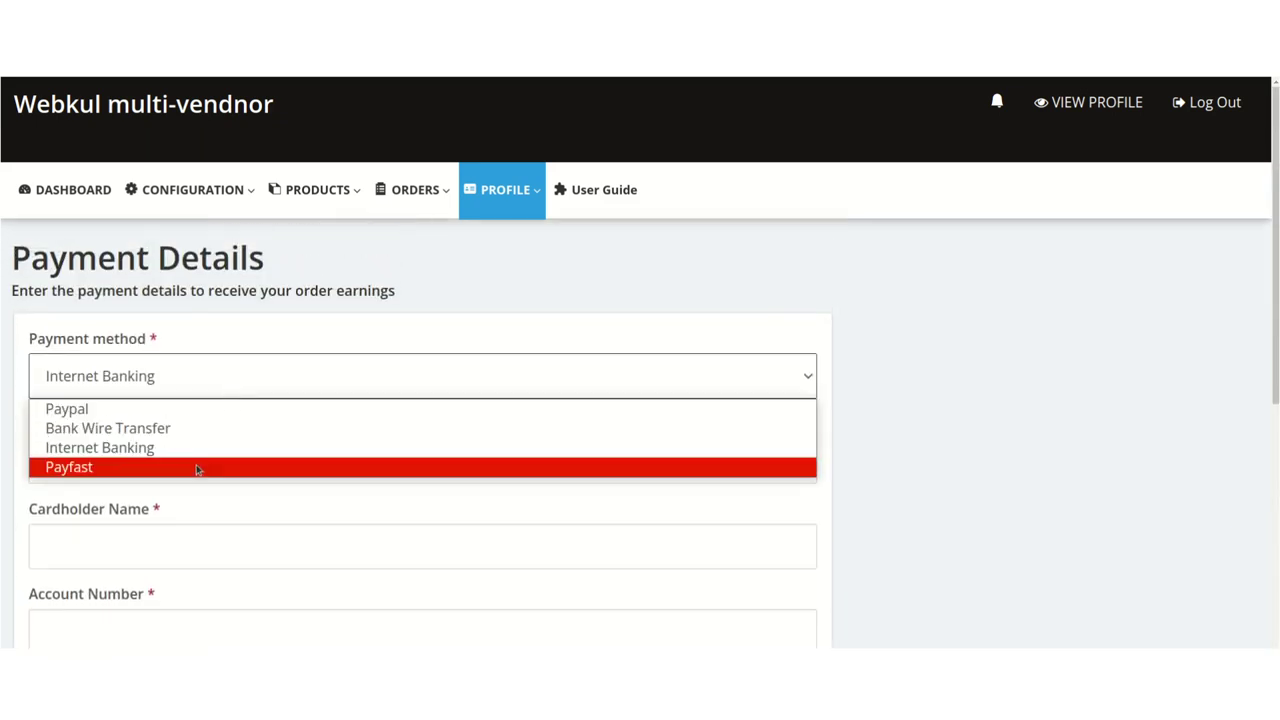
click(199, 466)
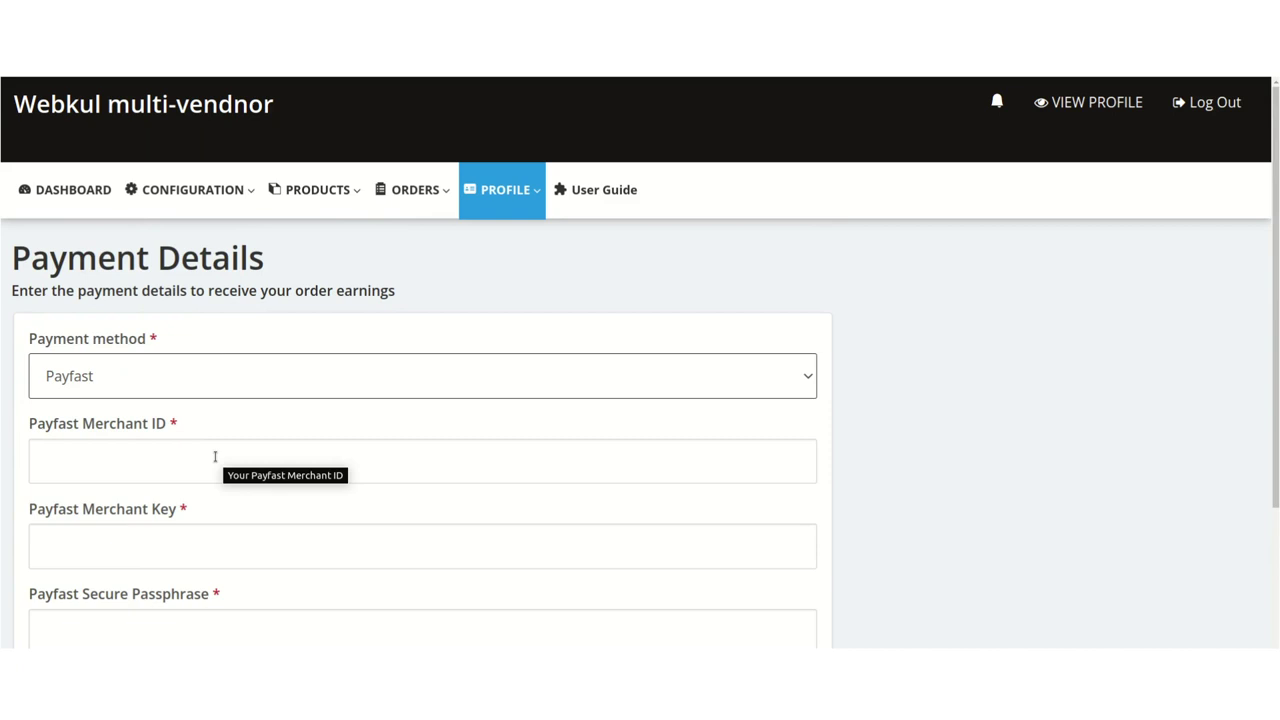
click(214, 457)
scroll(223, 500, down, 1)
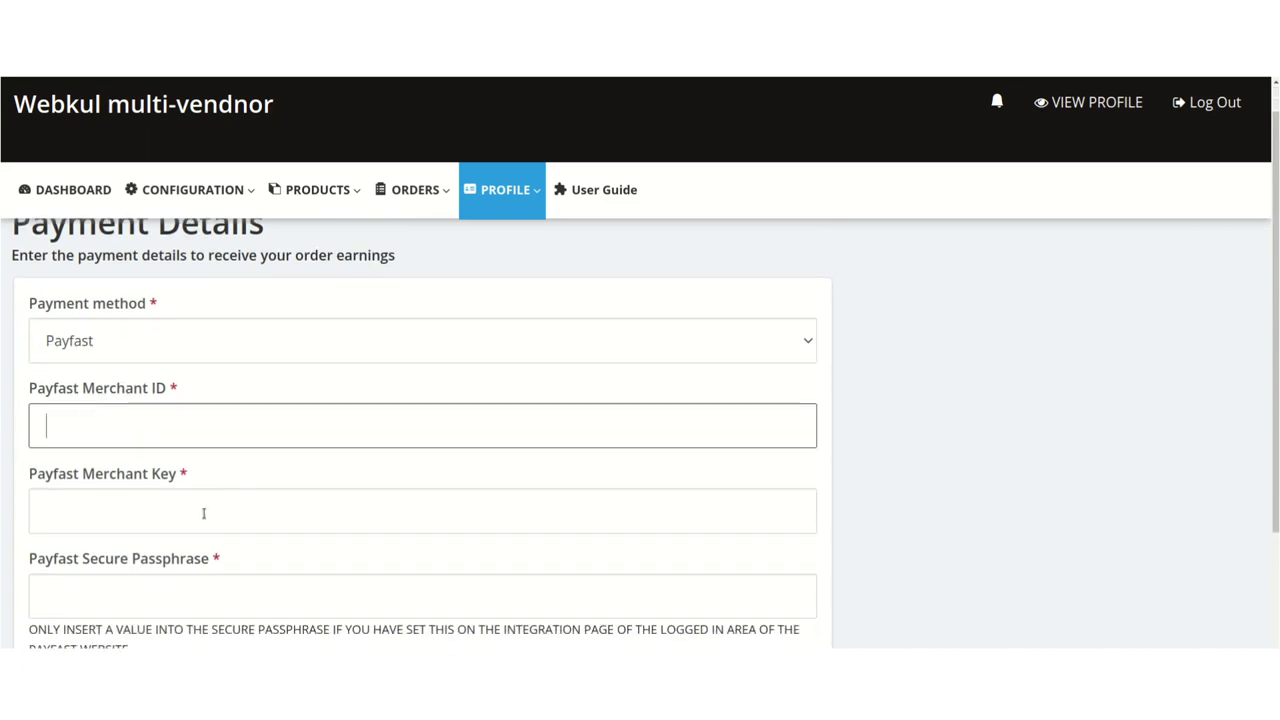
click(188, 508)
scroll(153, 474, down, 3)
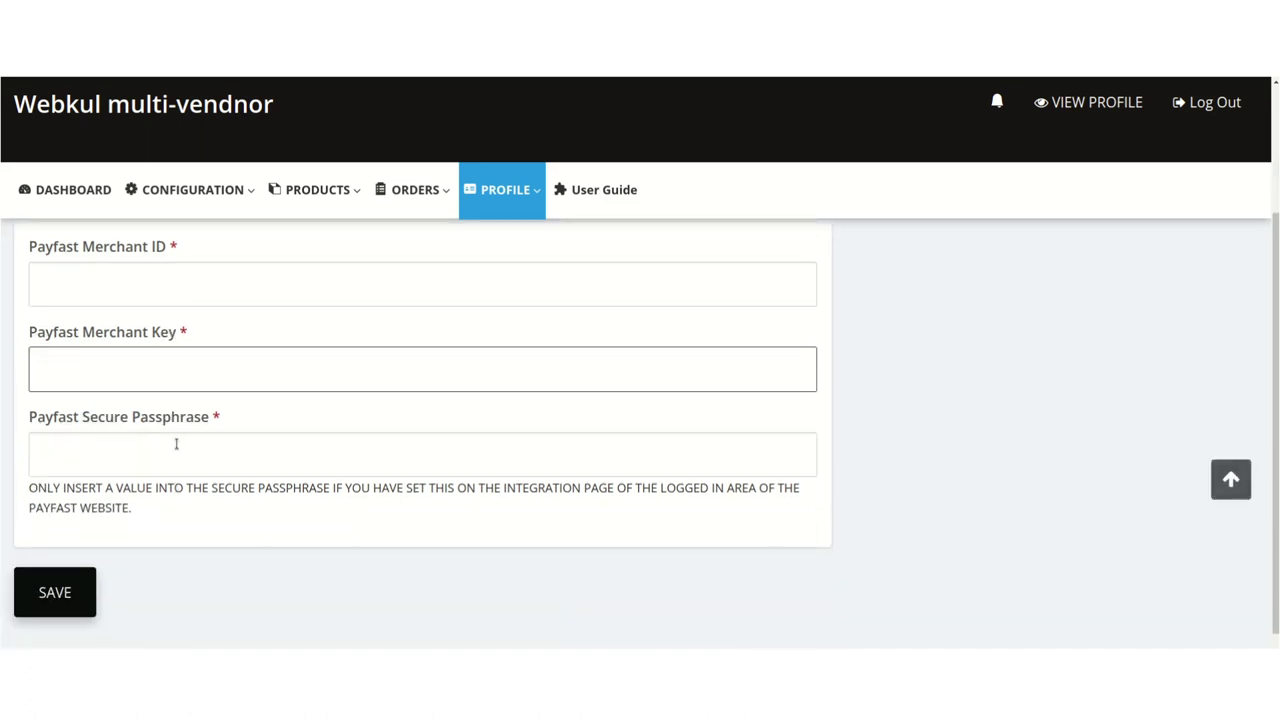
click(188, 445)
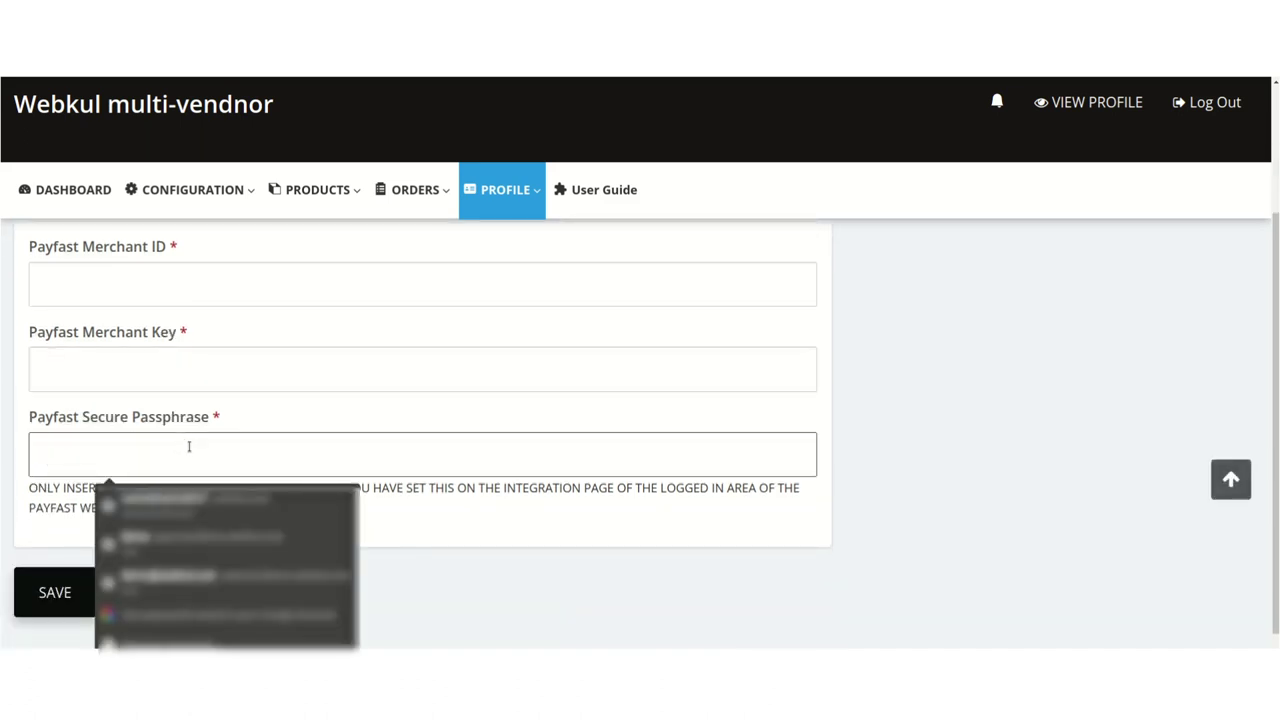
click(918, 480)
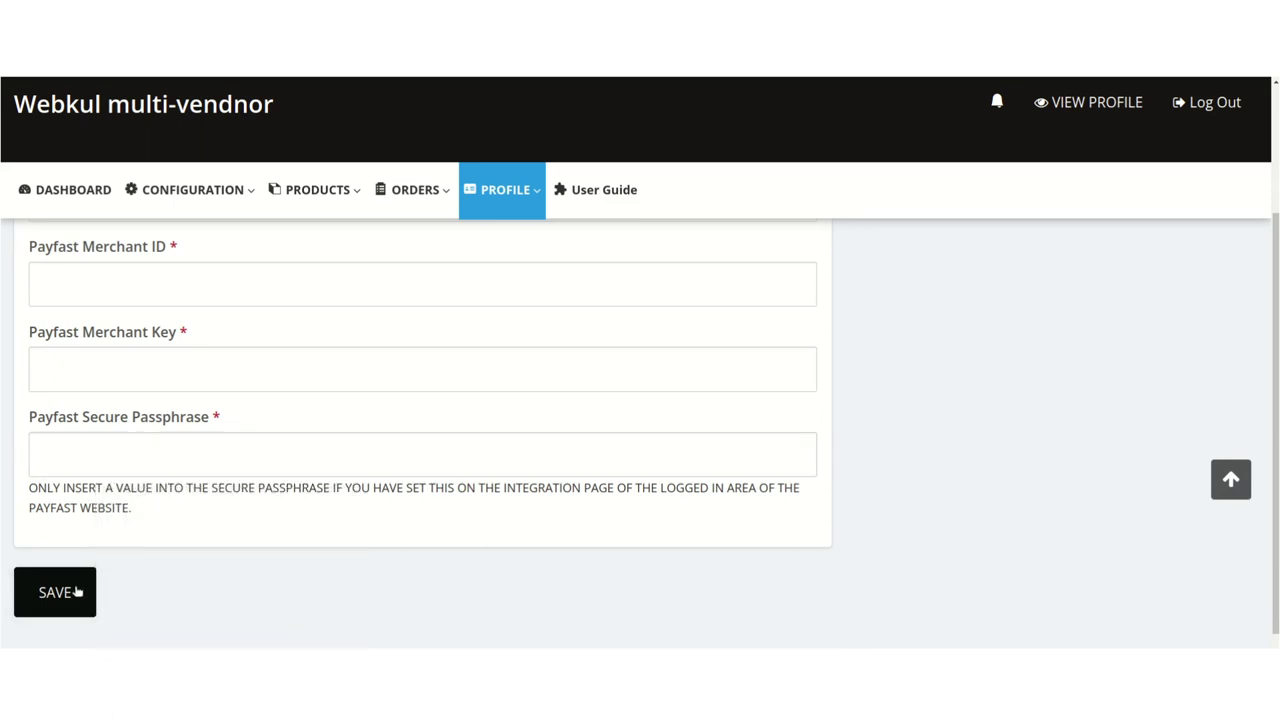
click(77, 592)
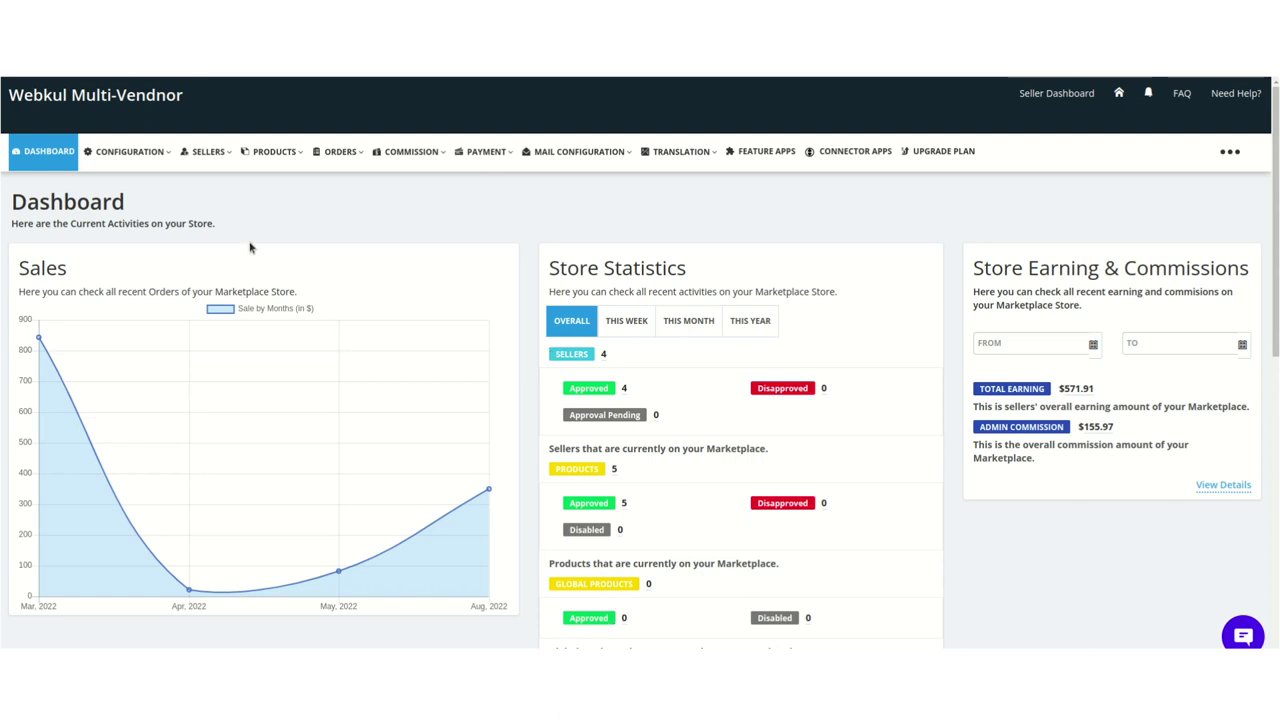
Open the marketplace admin's Payment Configuration page.
click(140, 166)
scroll(165, 255, down, 3)
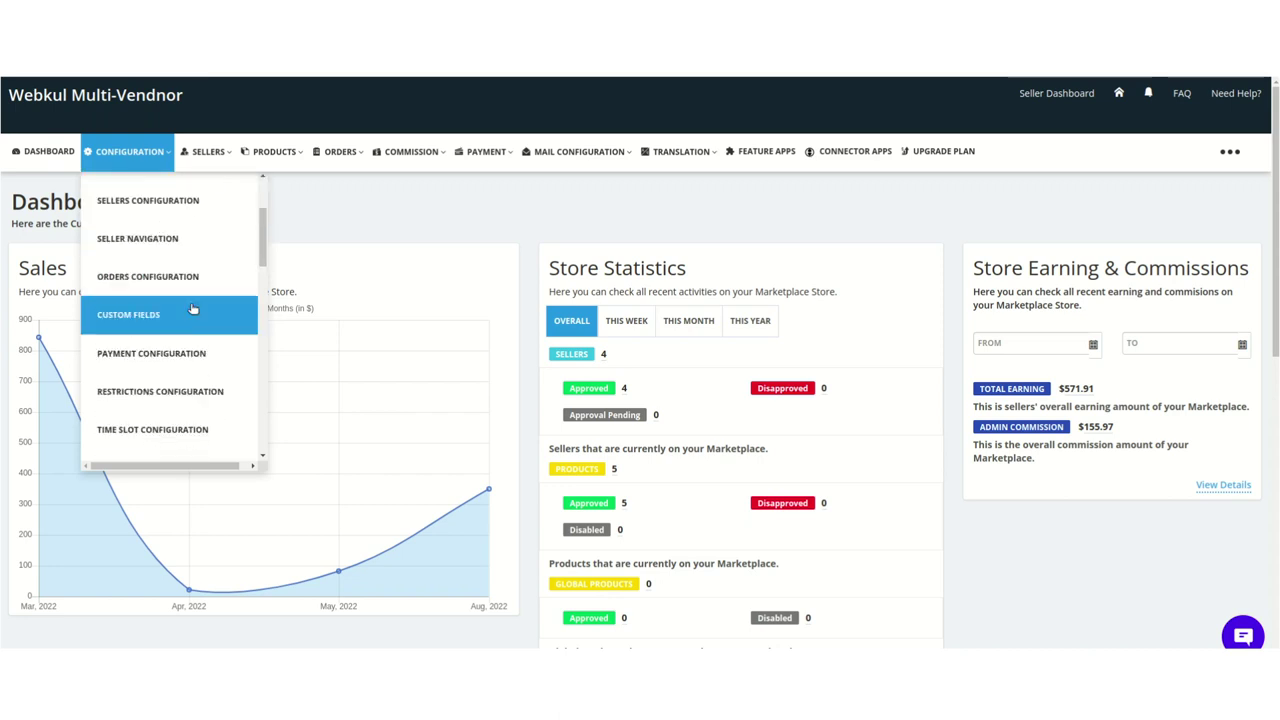
click(187, 362)
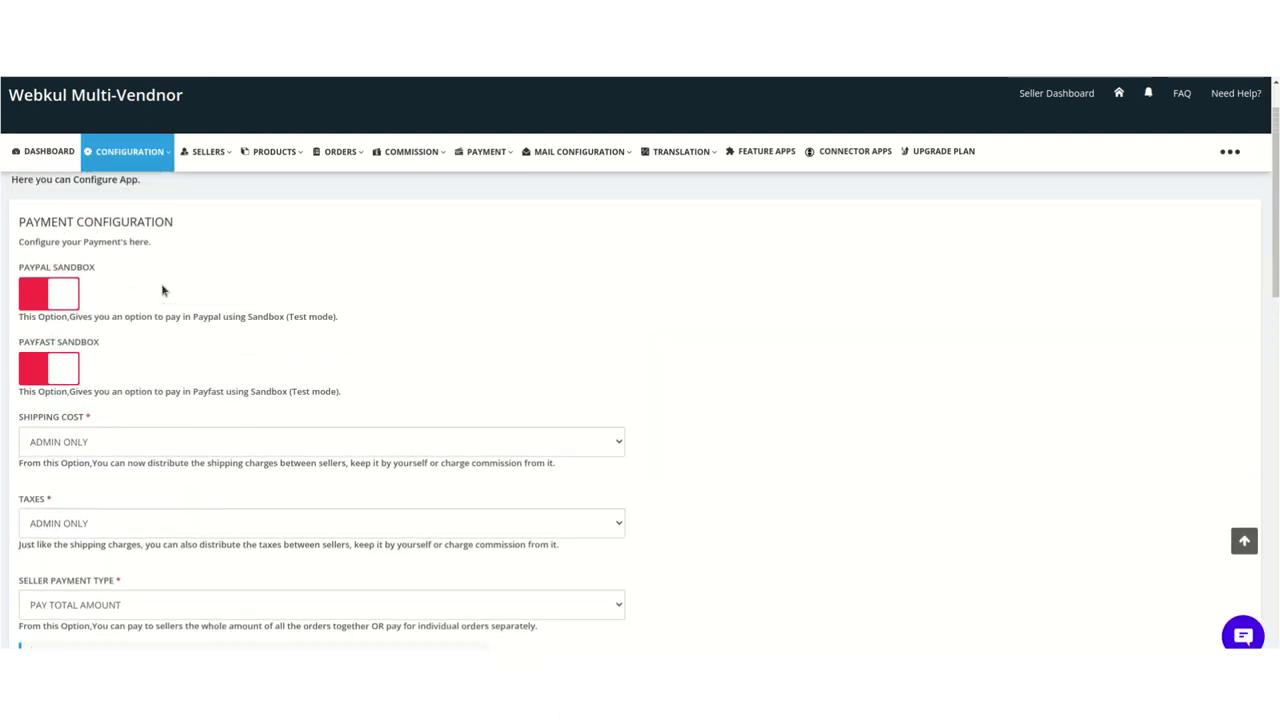
Check the Seller Payment Type choices, keep Pay Total Amount, and save the payment configuration.
scroll(163, 284, down, 3)
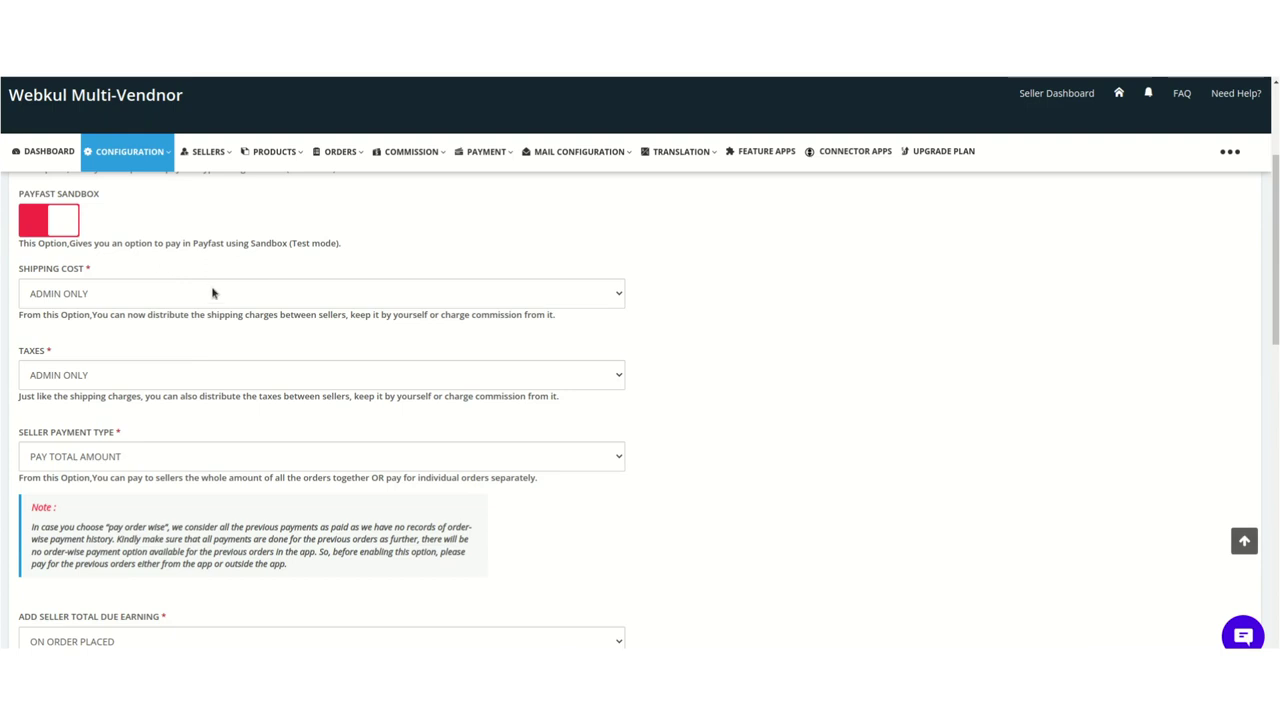
scroll(205, 292, down, 1)
scroll(197, 297, down, 1)
scroll(200, 317, down, 1)
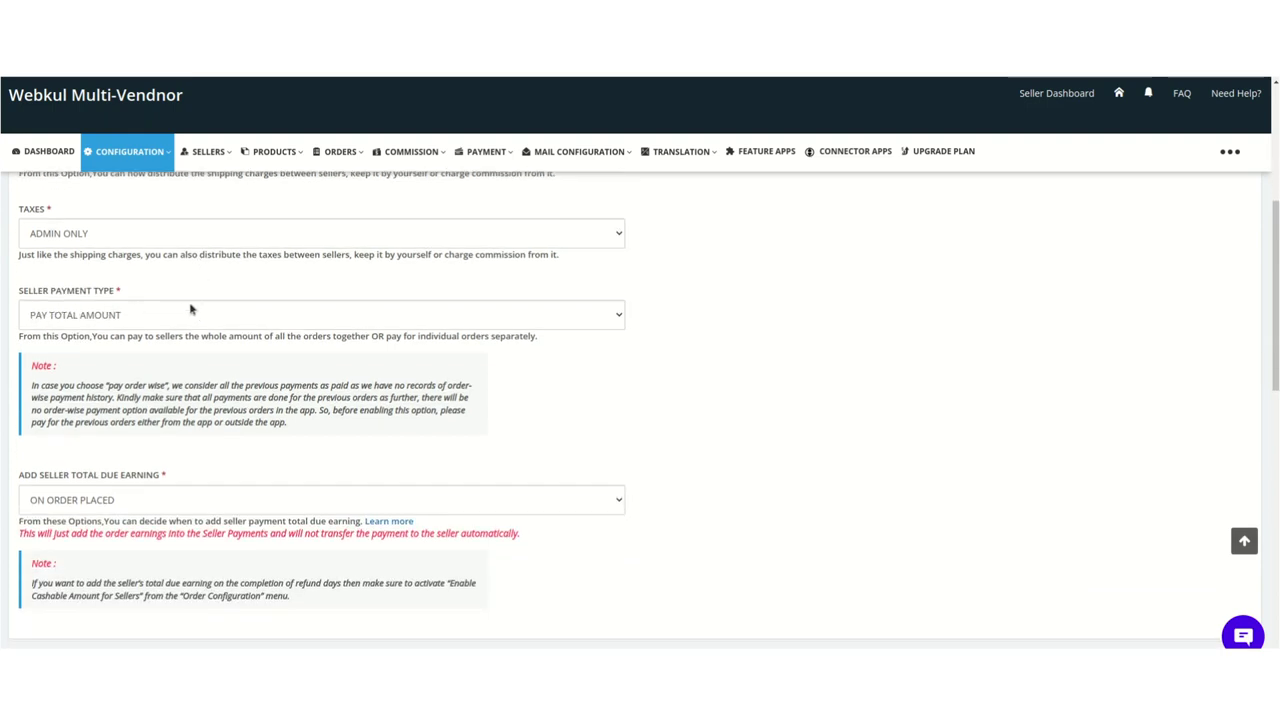
click(206, 310)
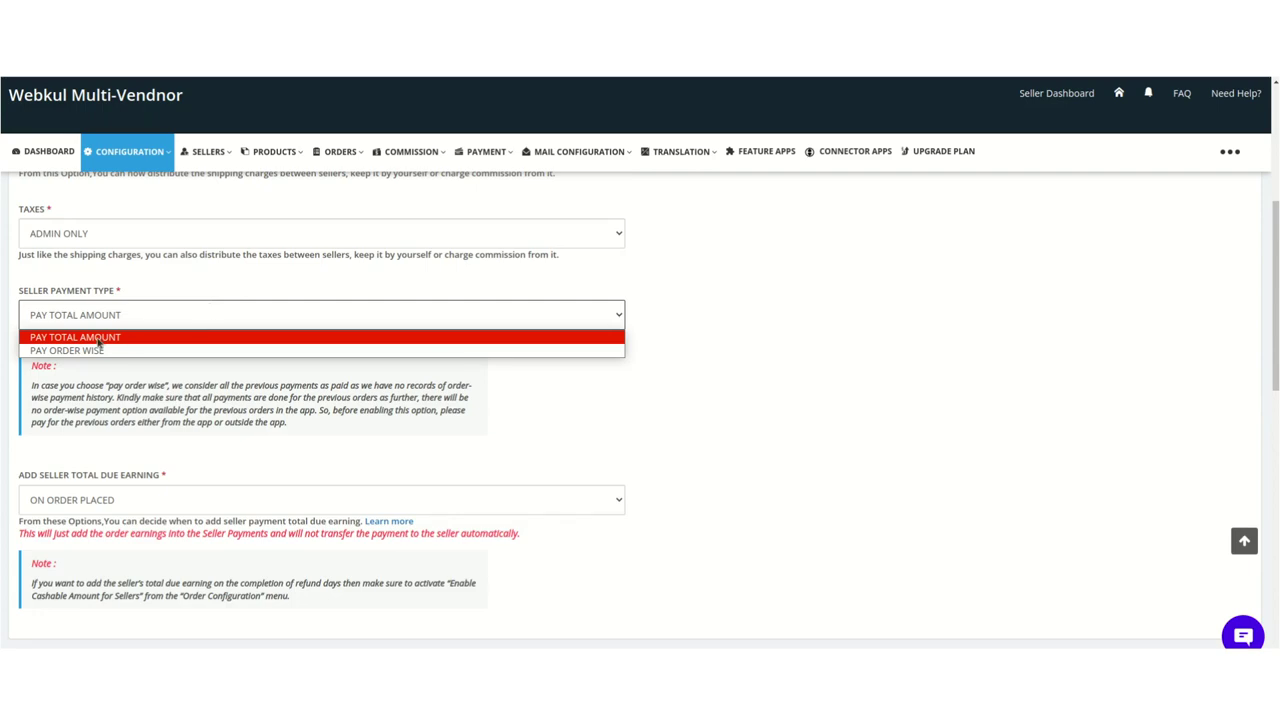
click(870, 336)
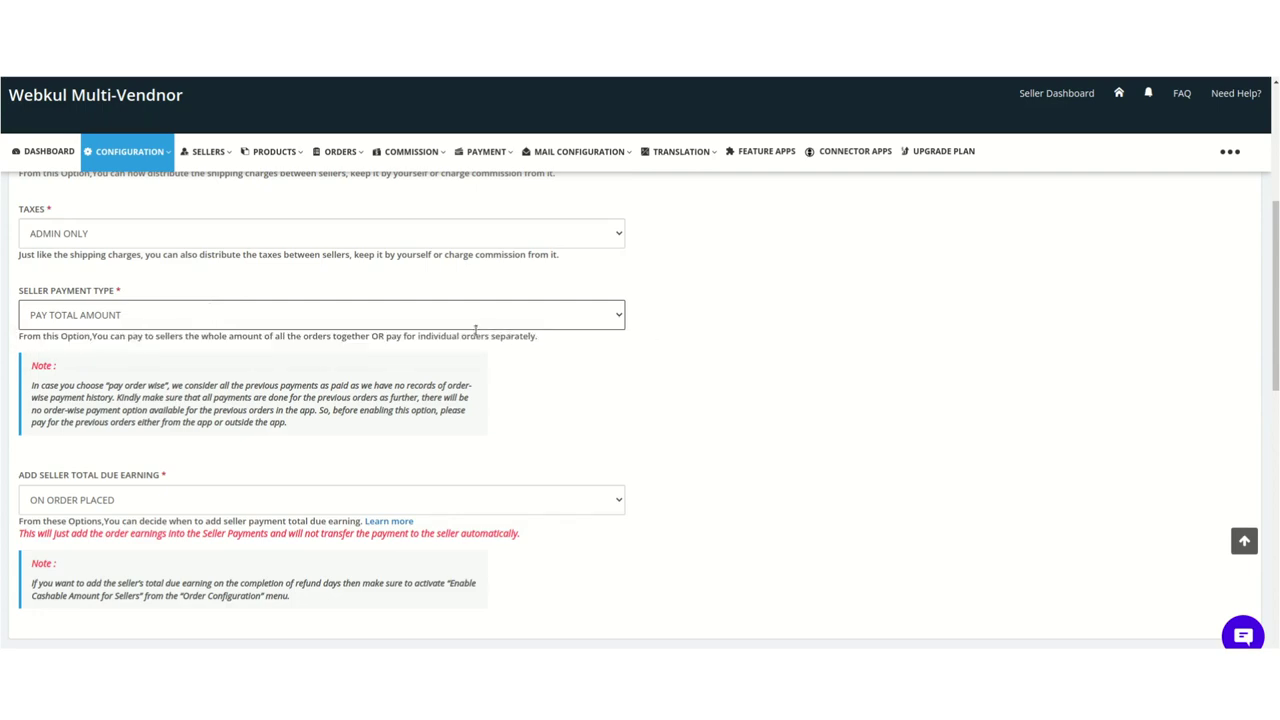
scroll(440, 334, down, 3)
scroll(402, 334, down, 6)
click(78, 590)
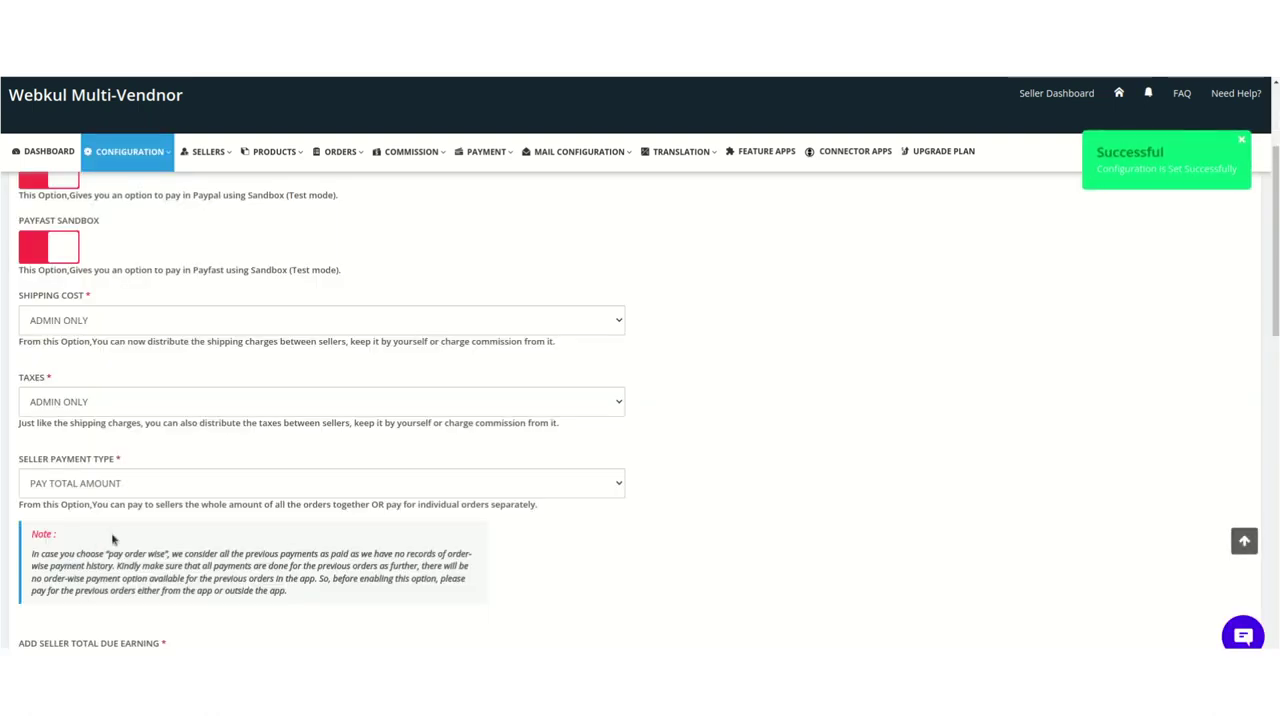
Open the admin's Seller Payments list and view the payment details of the seller with the store "test shop".
click(485, 167)
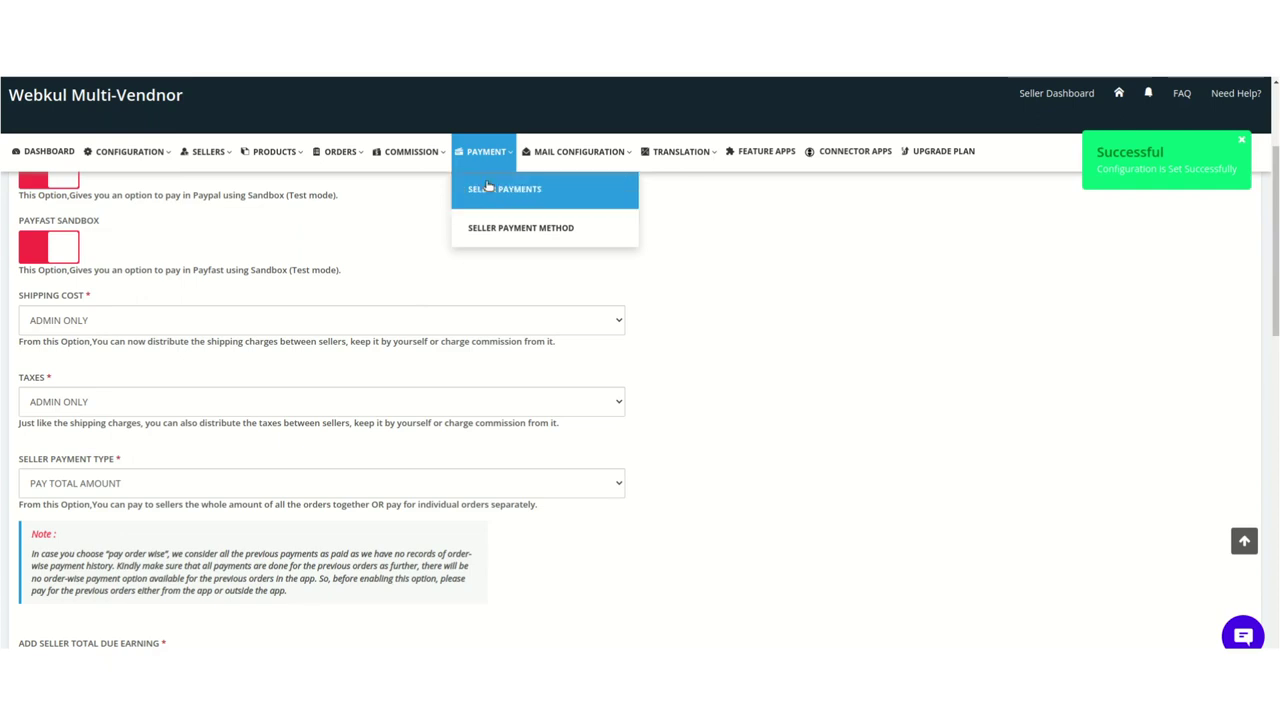
click(490, 189)
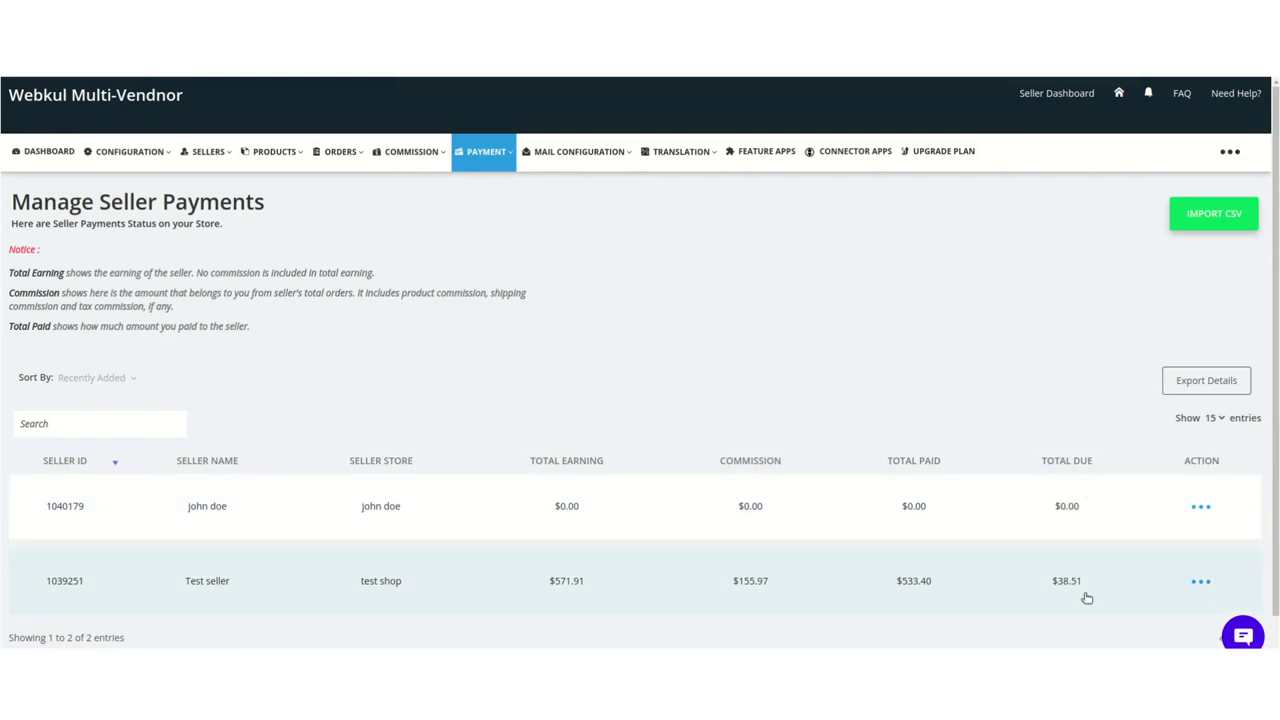
click(1201, 583)
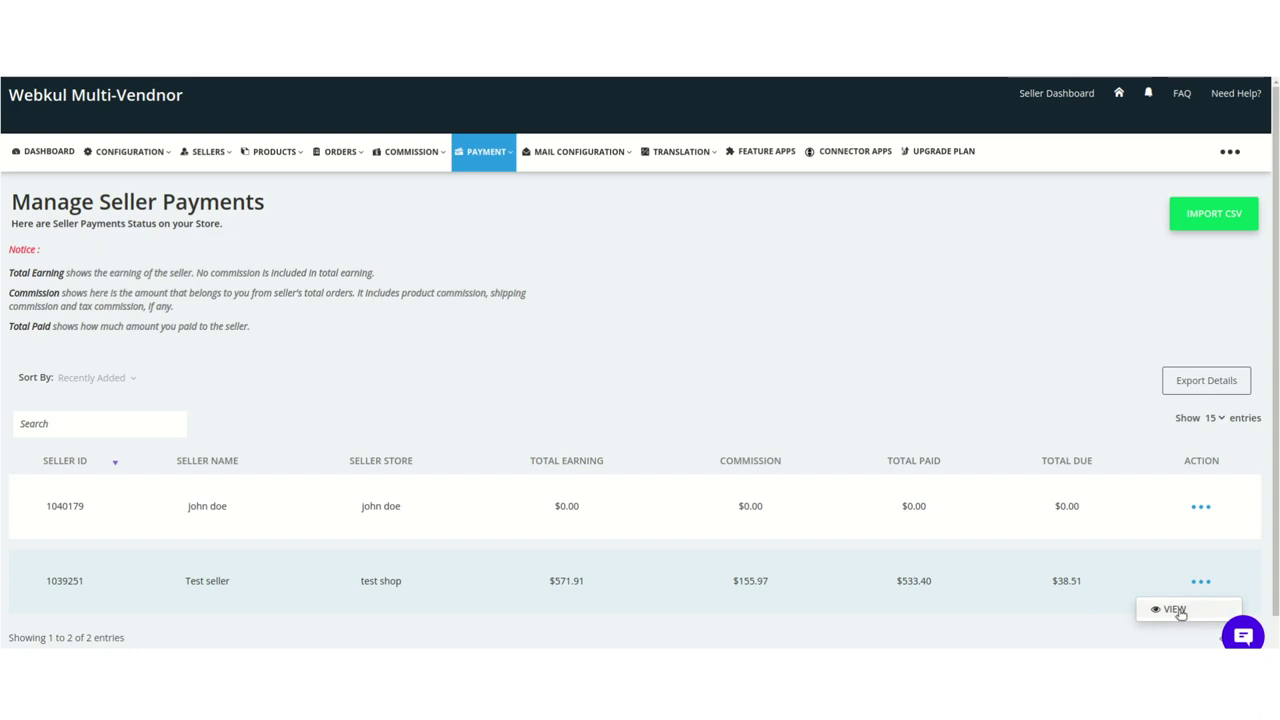
click(1176, 610)
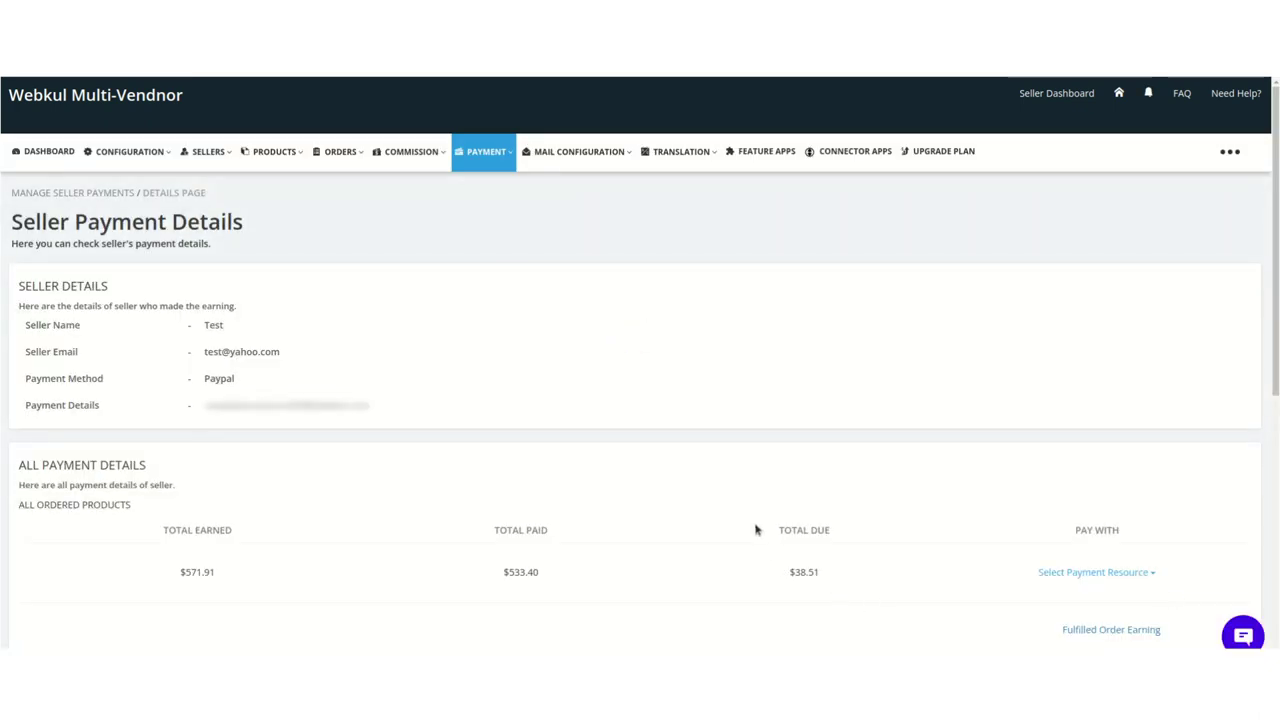
Try to pay the seller $100 using Manual as the payment resource.
scroll(756, 527, down, 2)
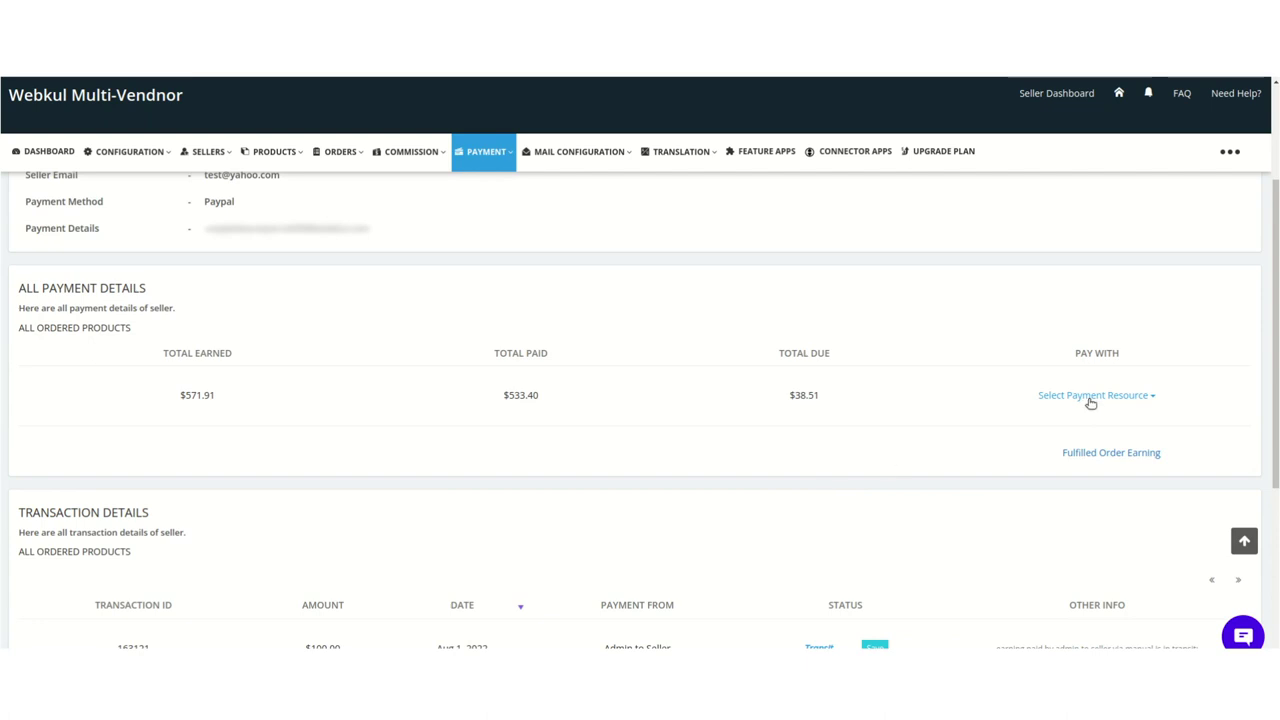
click(1131, 398)
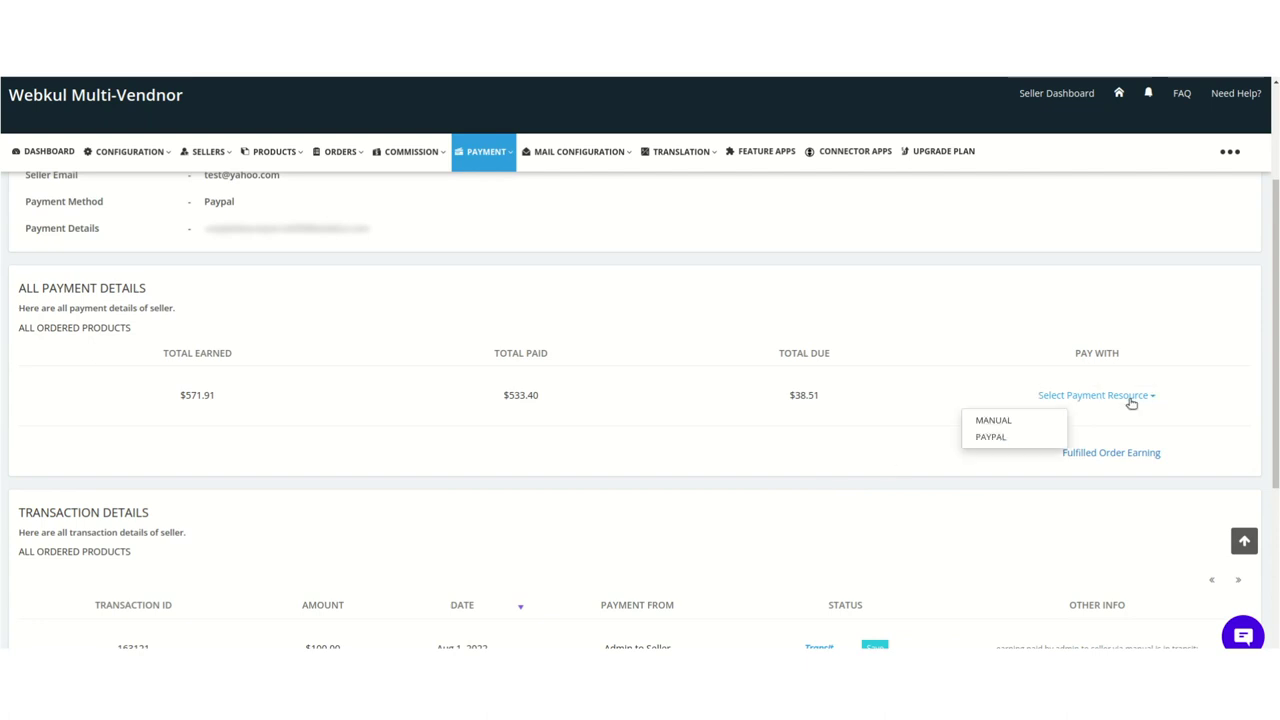
click(1000, 420)
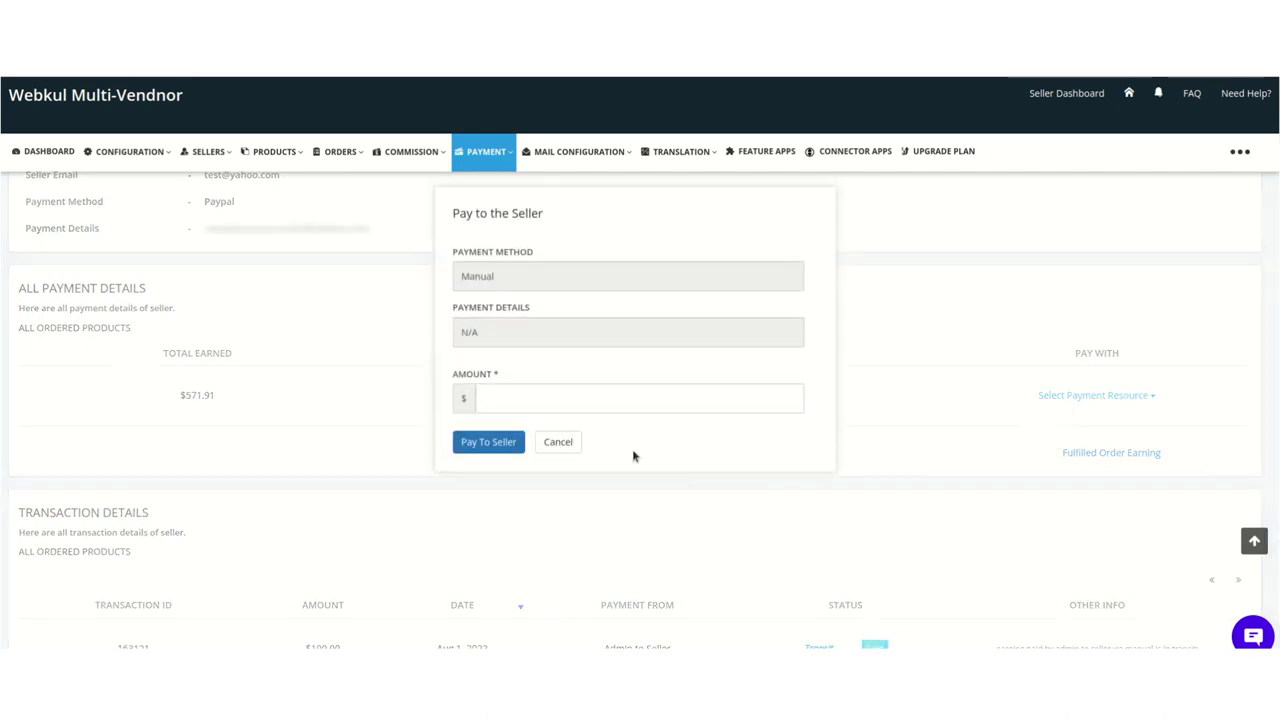
click(536, 402)
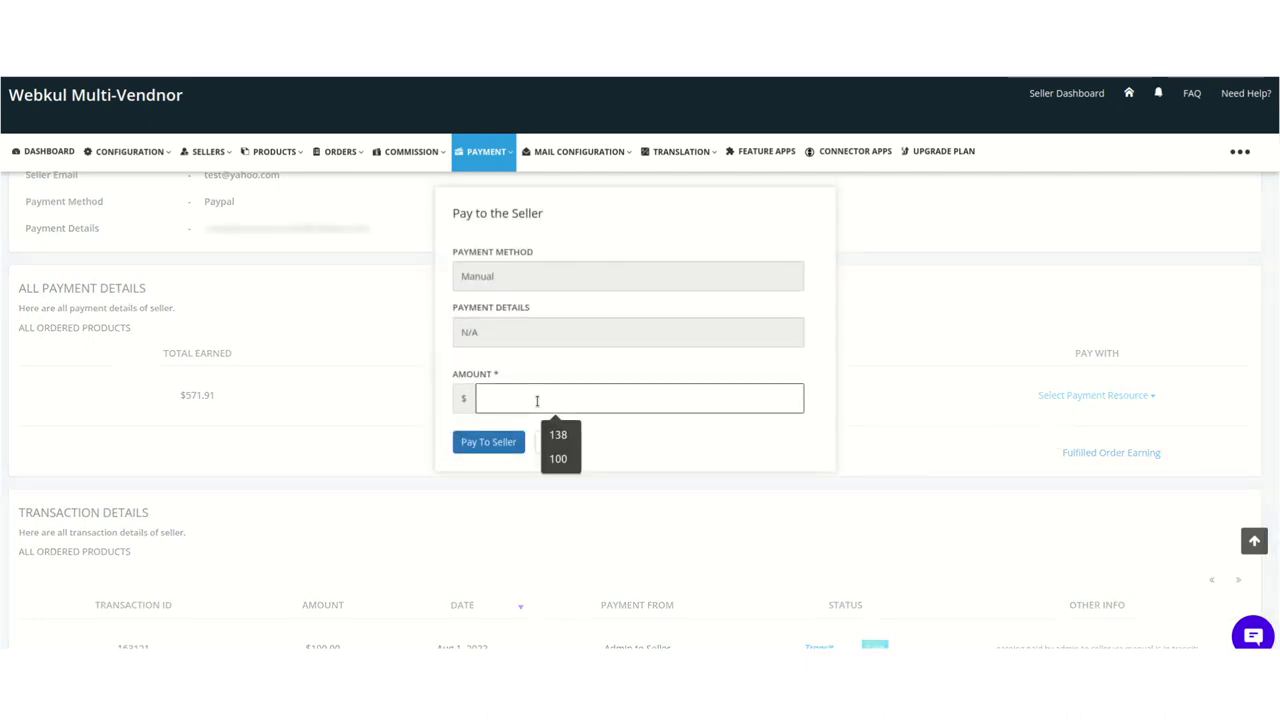
click(560, 459)
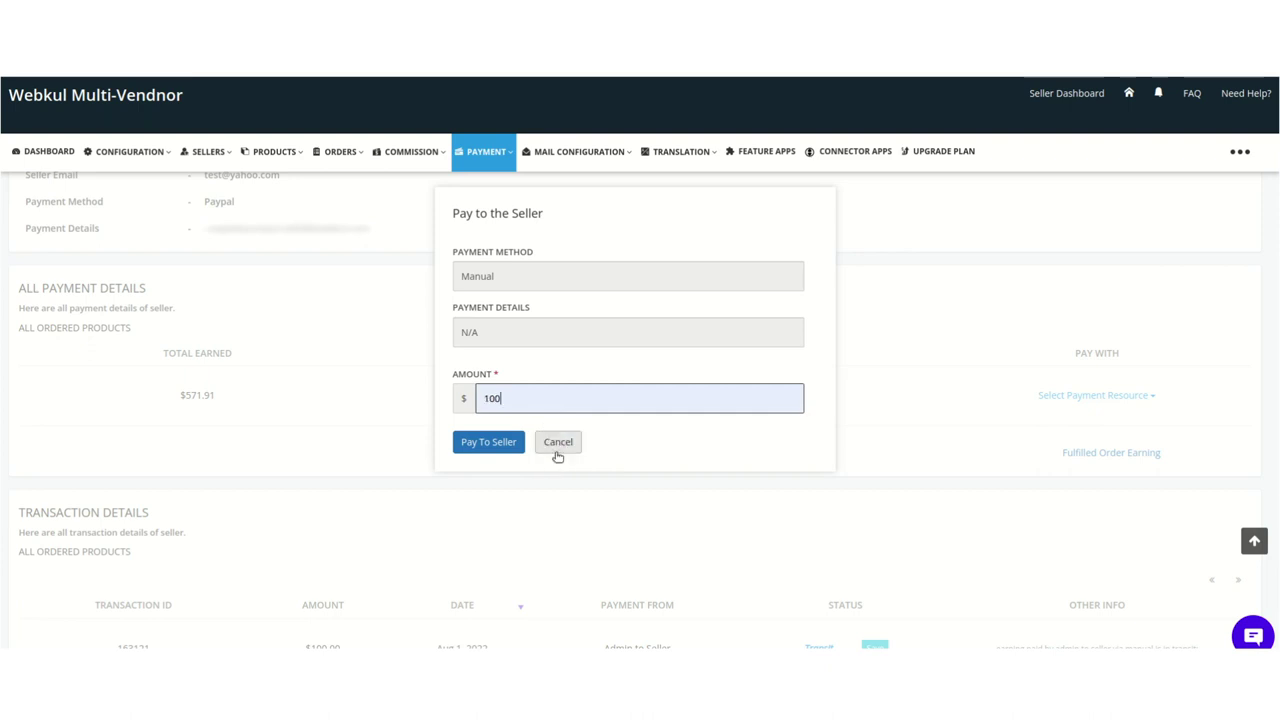
click(489, 446)
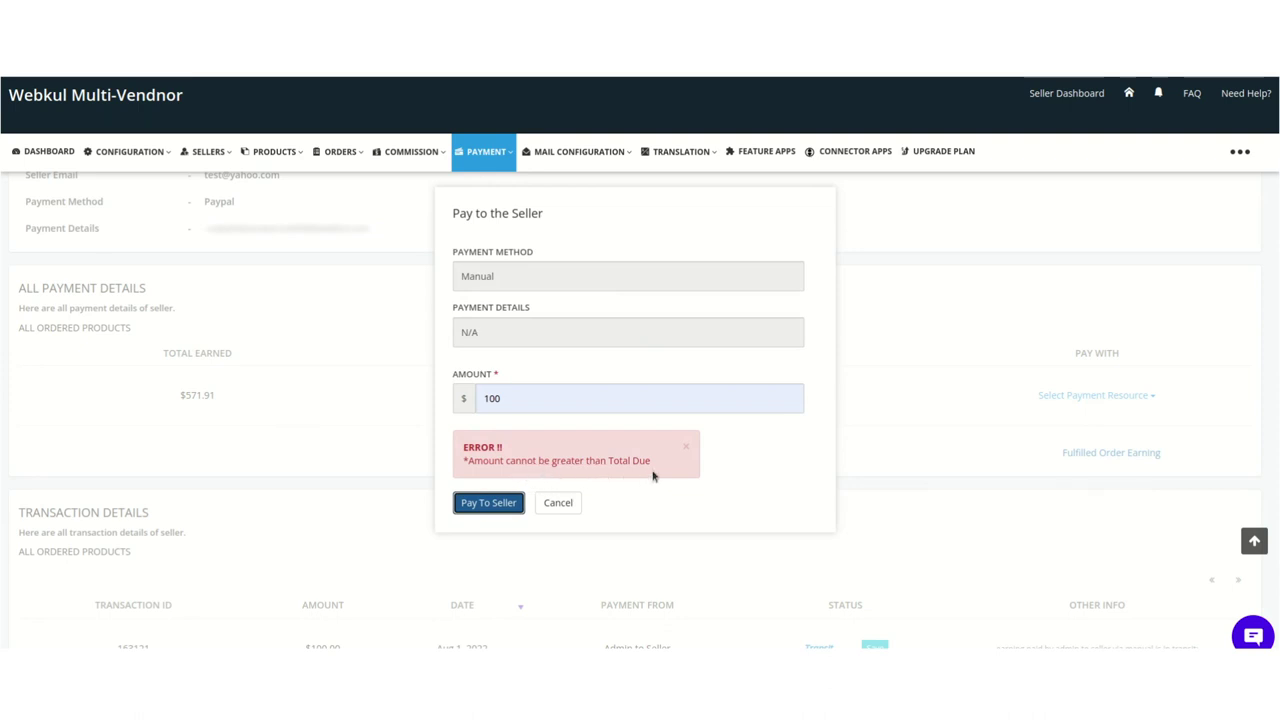
Set the manual payment amount to $38, pay the seller, and check the payment and transaction details.
double_click(513, 394)
key(BackSpace)
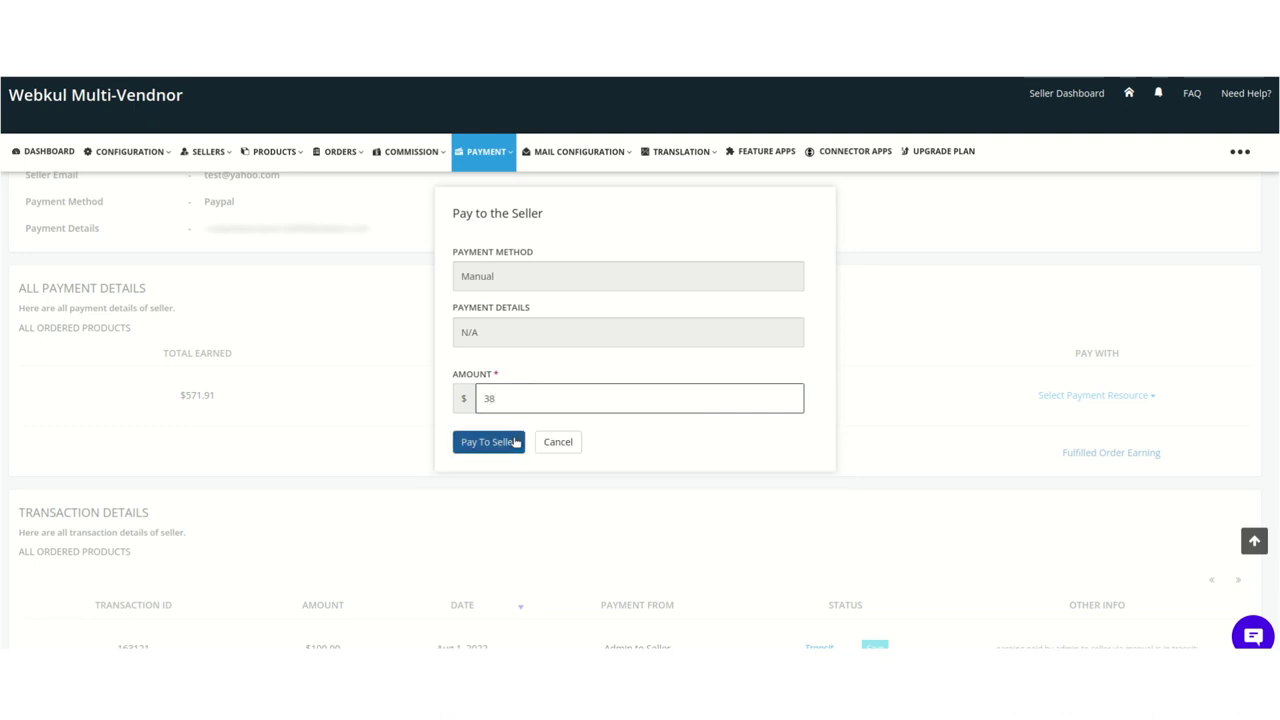
click(516, 443)
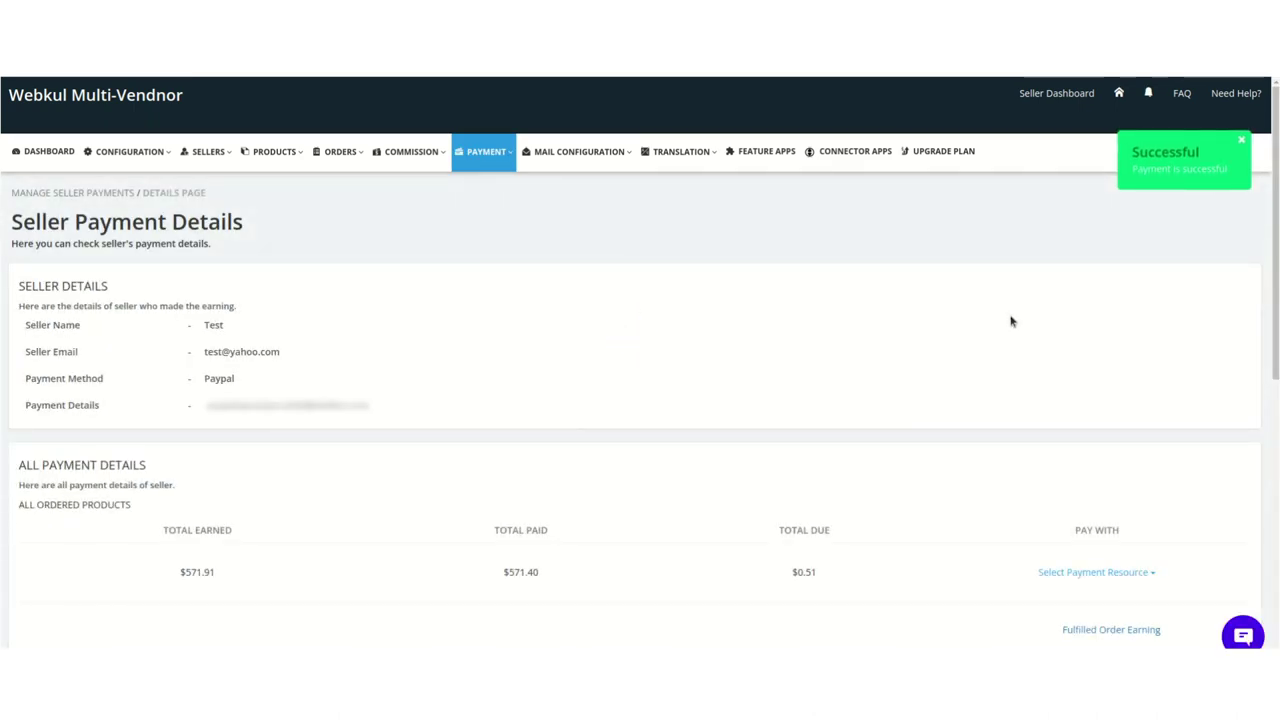
scroll(523, 377, down, 5)
scroll(526, 371, up, 2)
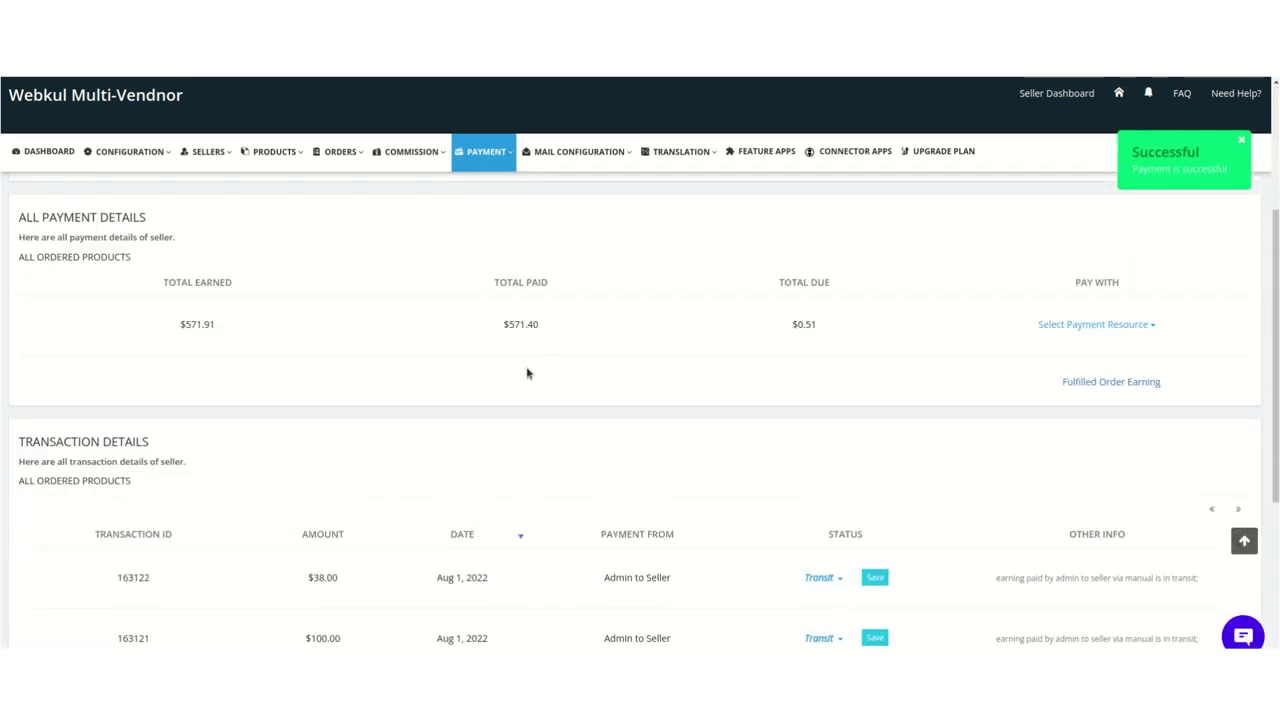
scroll(527, 373, down, 3)
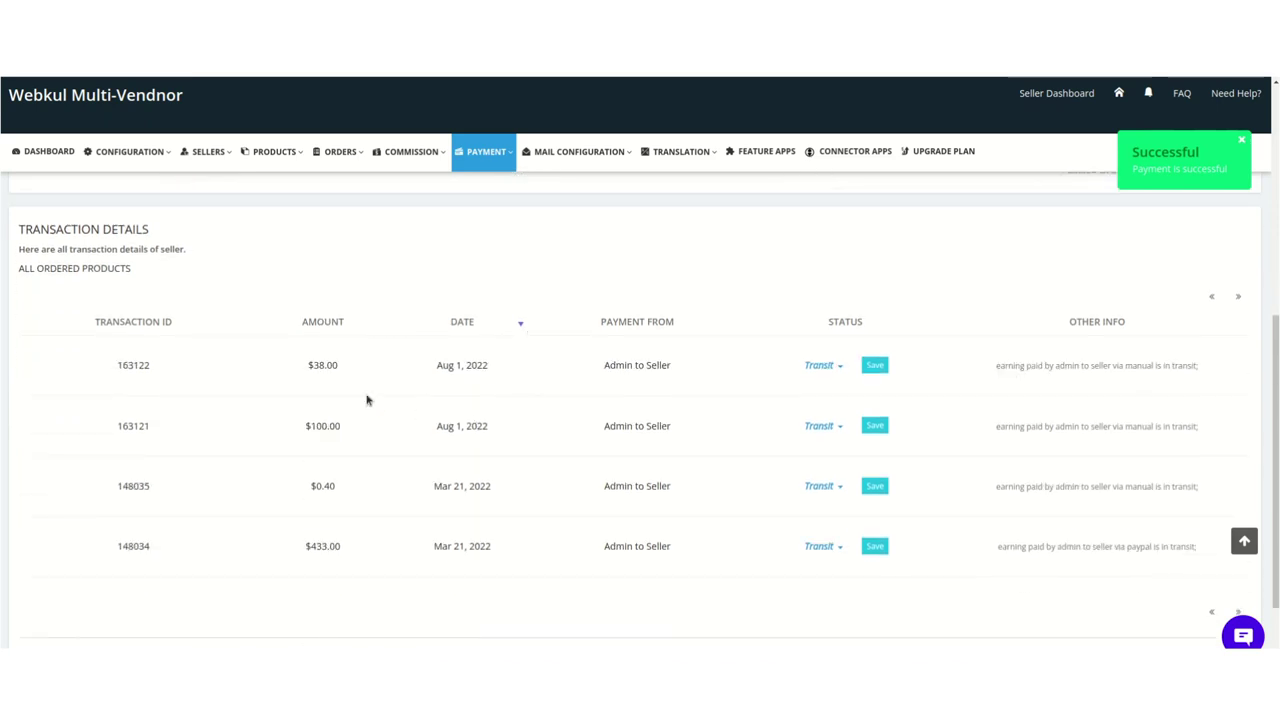
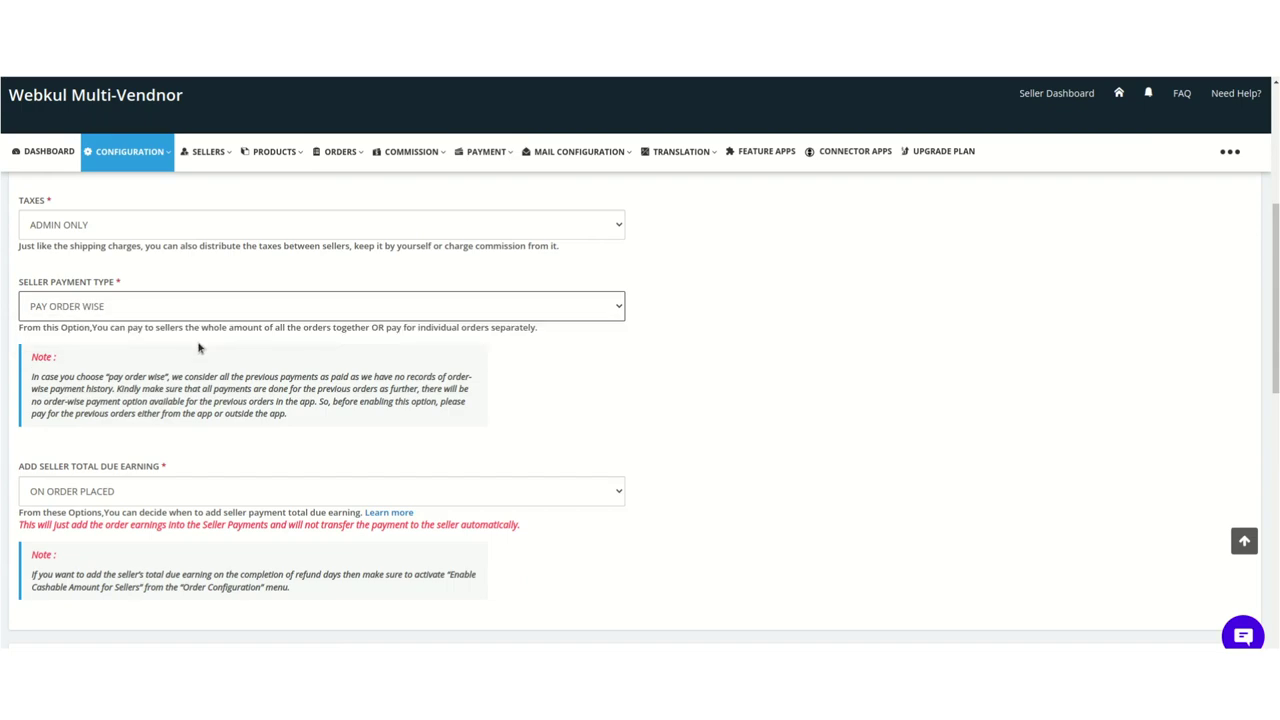
Save the payment configuration with Pay Order Wise as the Seller Payment Type.
scroll(230, 346, down, 10)
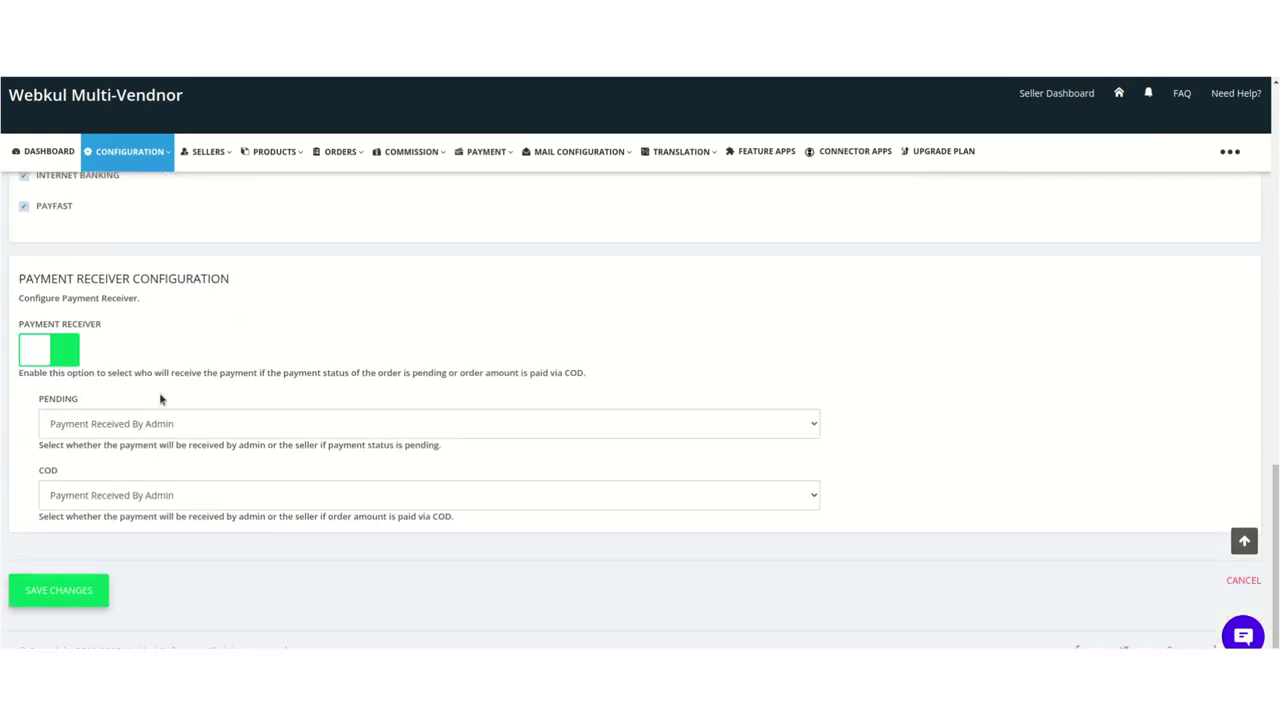
click(82, 590)
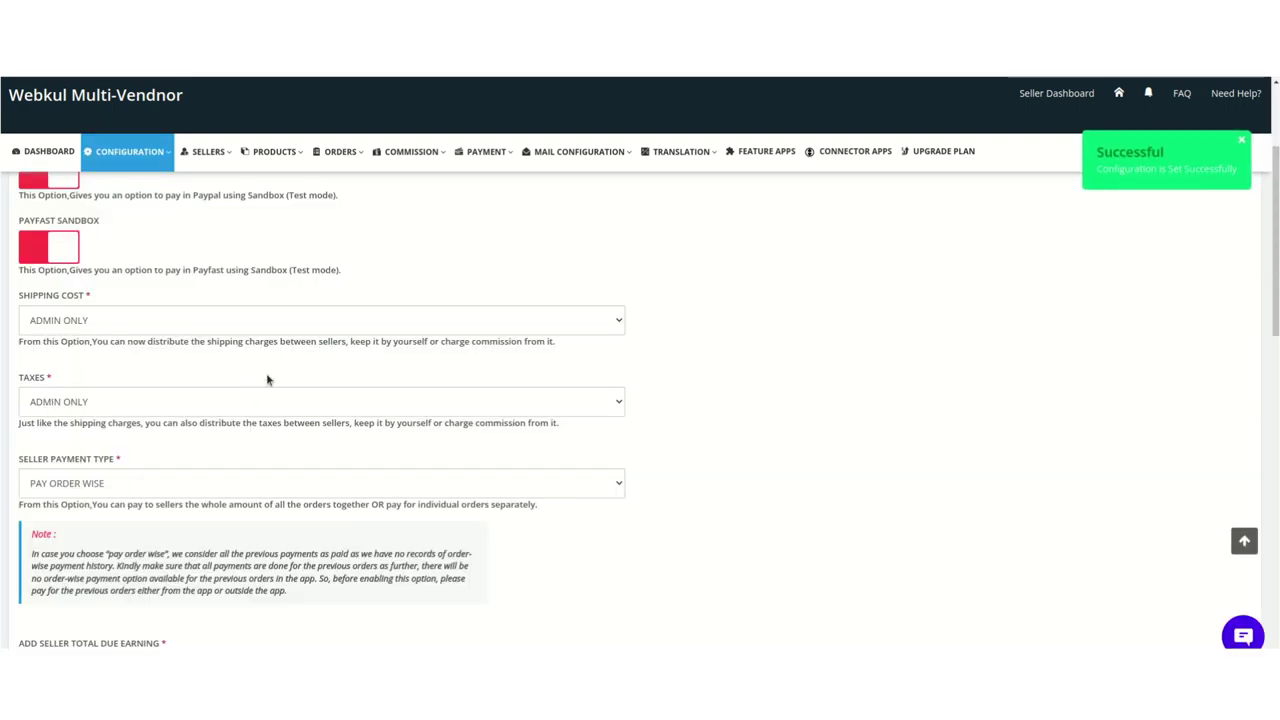
Open the admin's Orders Listing and view the details of store order #1021.
click(220, 164)
click(340, 150)
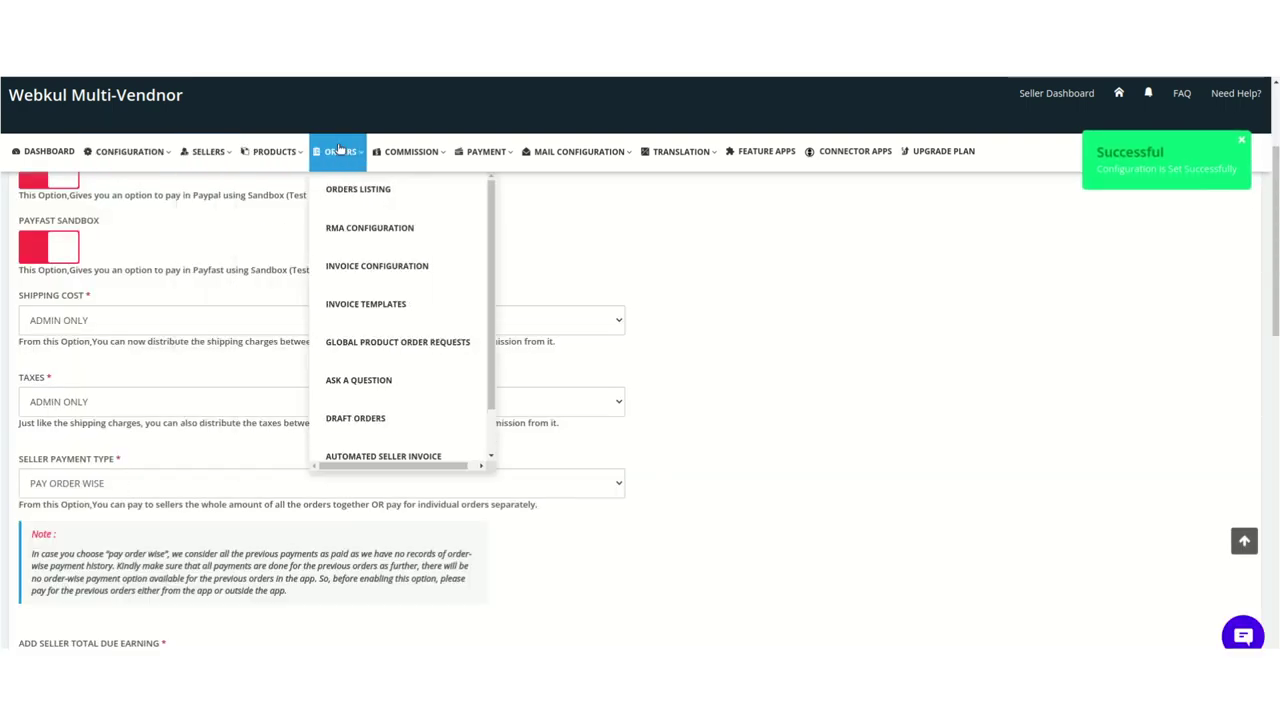
click(349, 185)
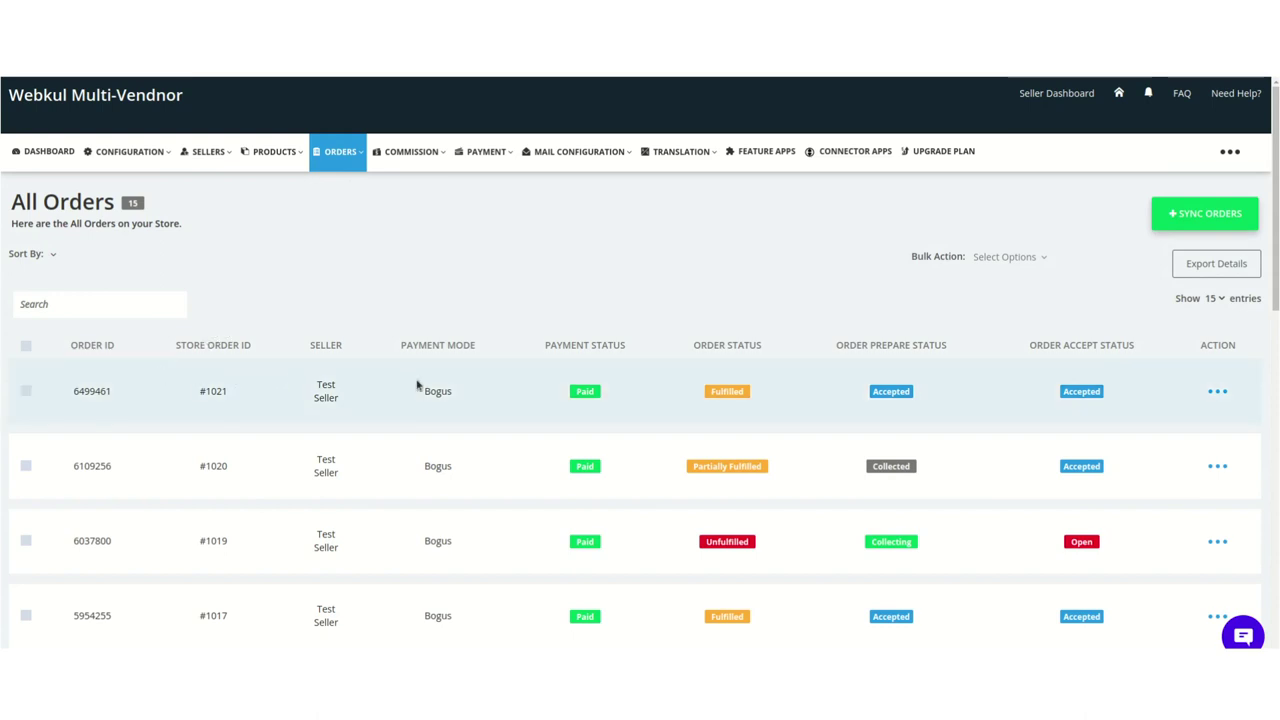
click(1215, 390)
click(1125, 418)
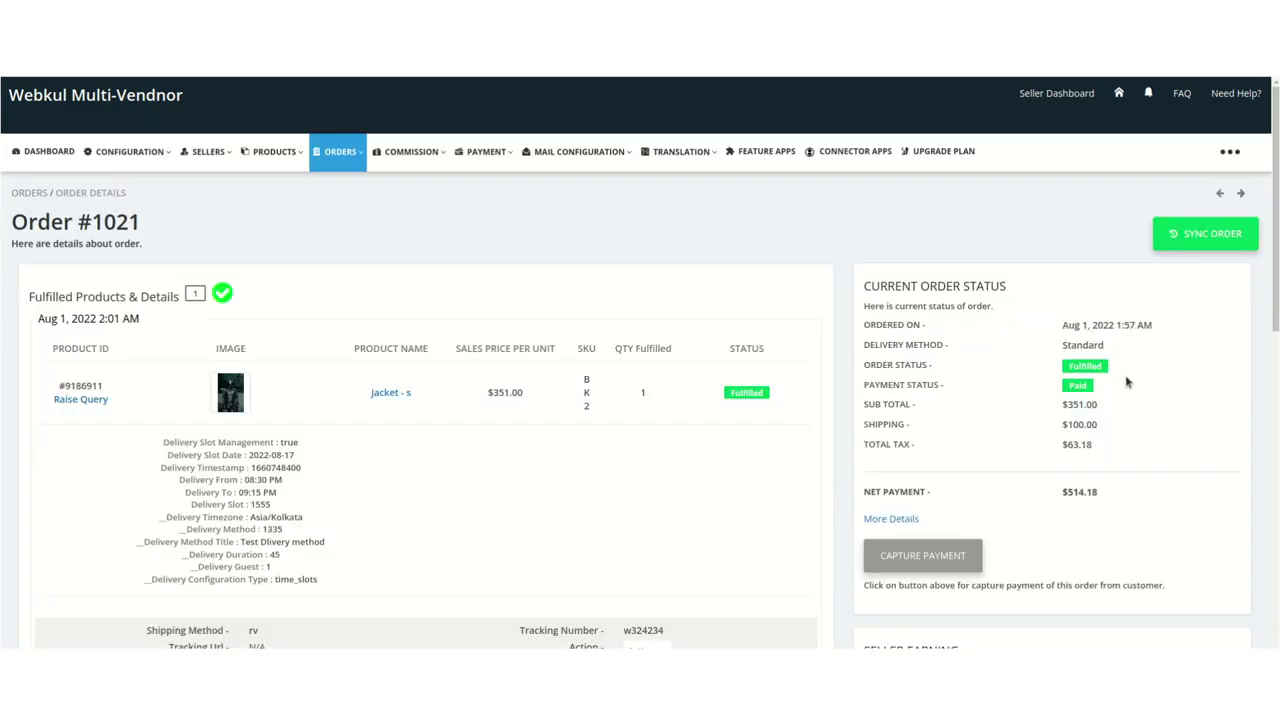
Pay the seller from order #1021's Pay to Seller section using Manual as the payment resource, replacing the prefilled amount.
scroll(1008, 413, down, 5)
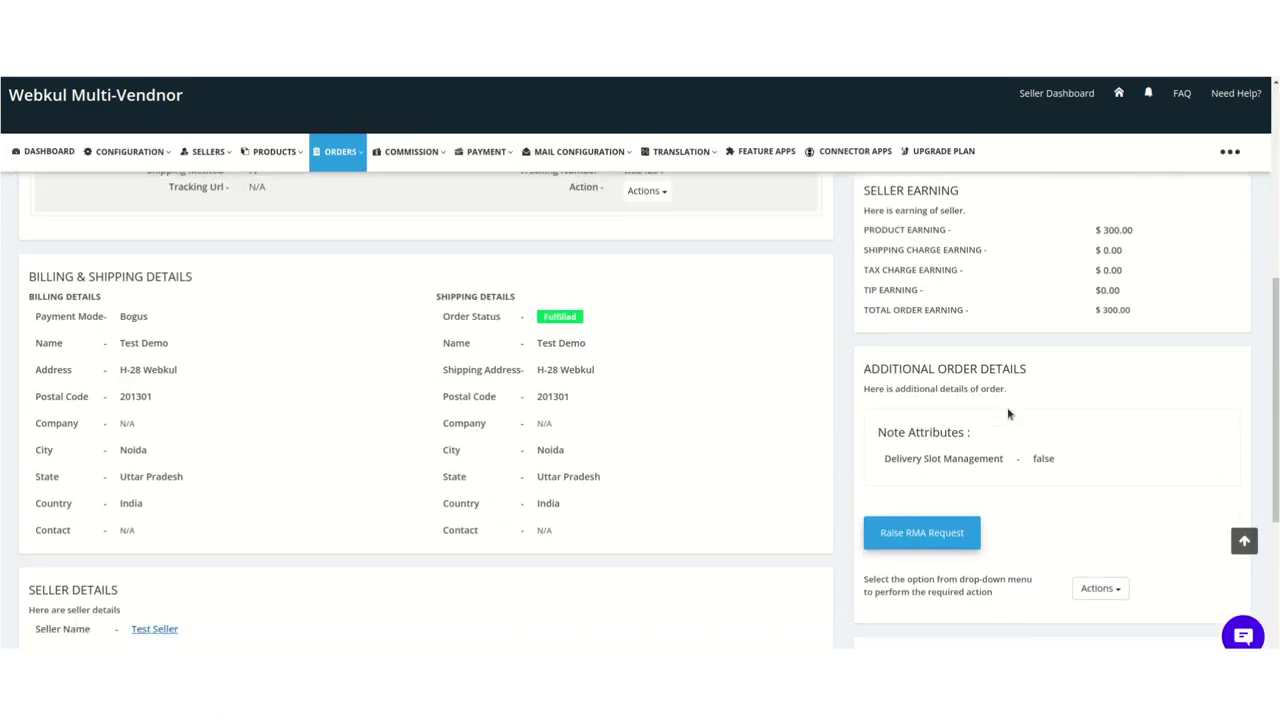
scroll(1008, 413, down, 4)
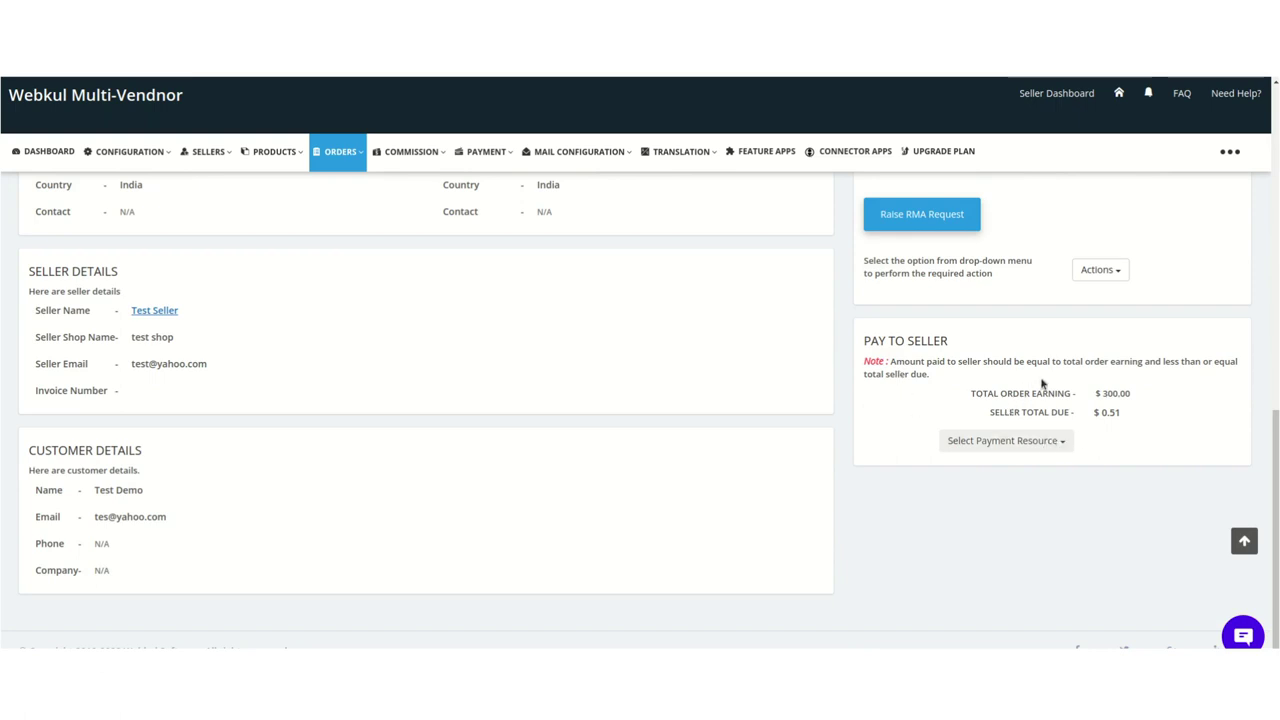
click(1059, 443)
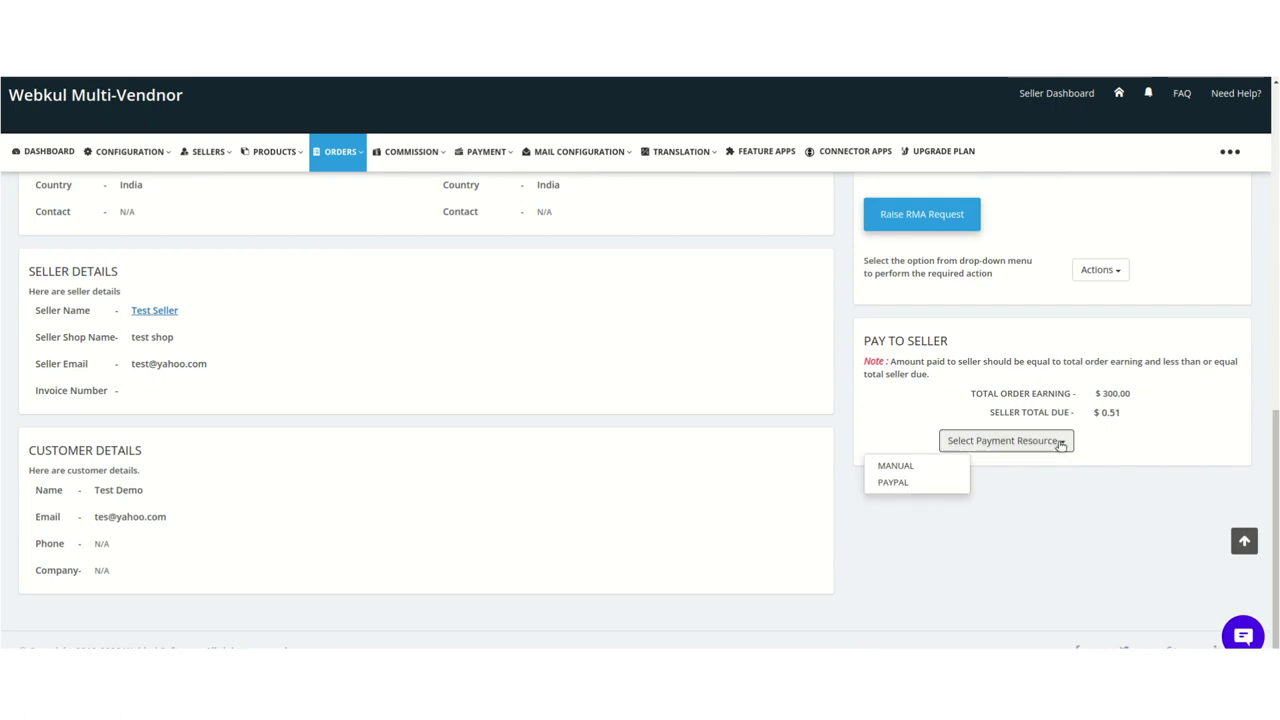
click(917, 469)
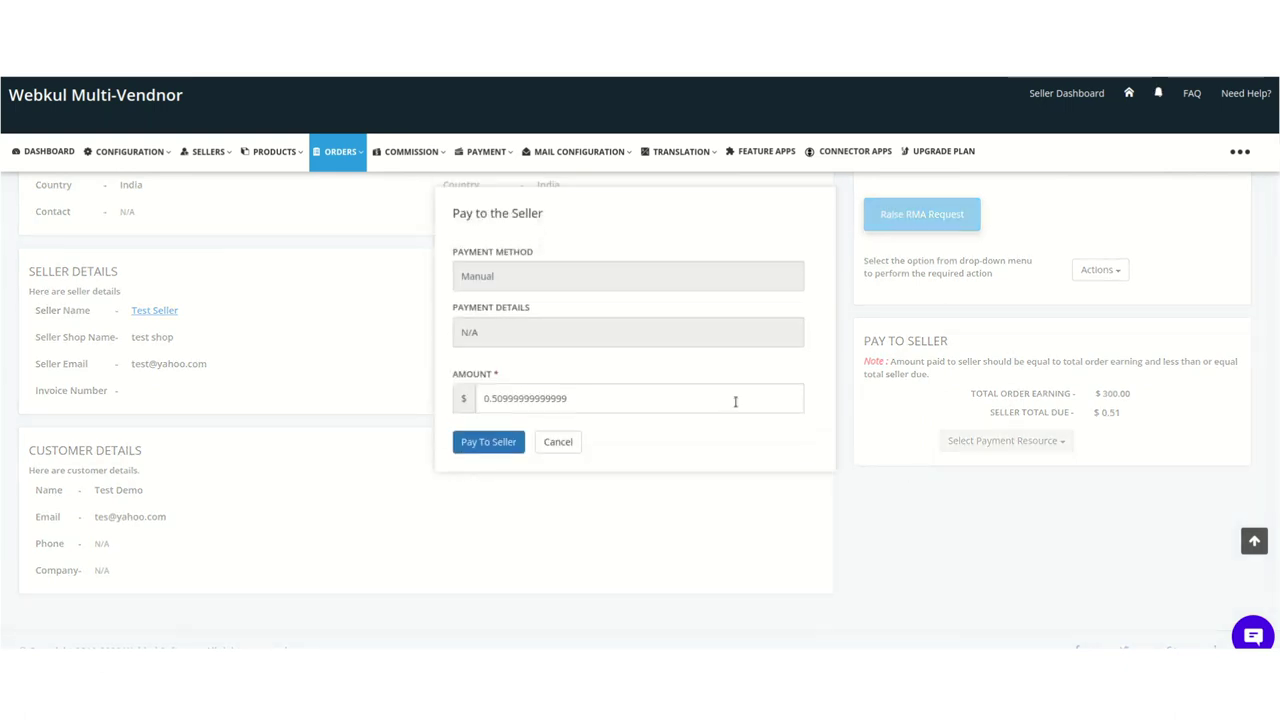
double_click(608, 398)
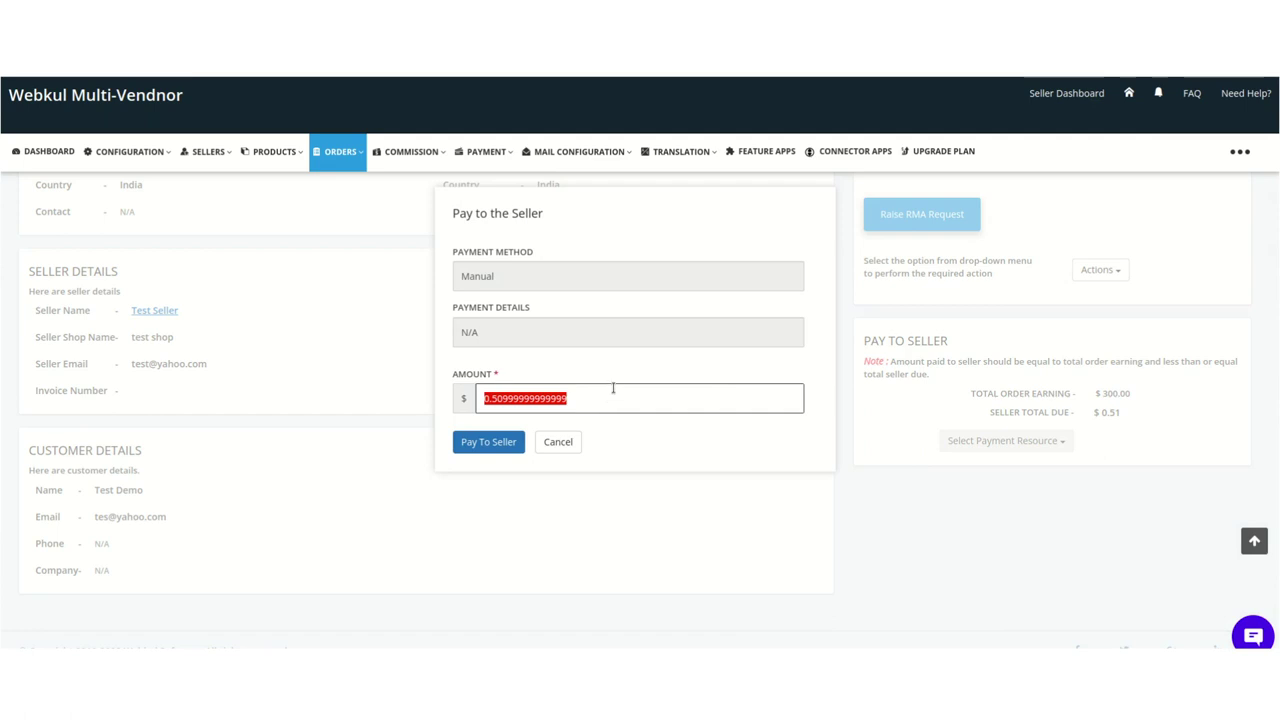
click(514, 445)
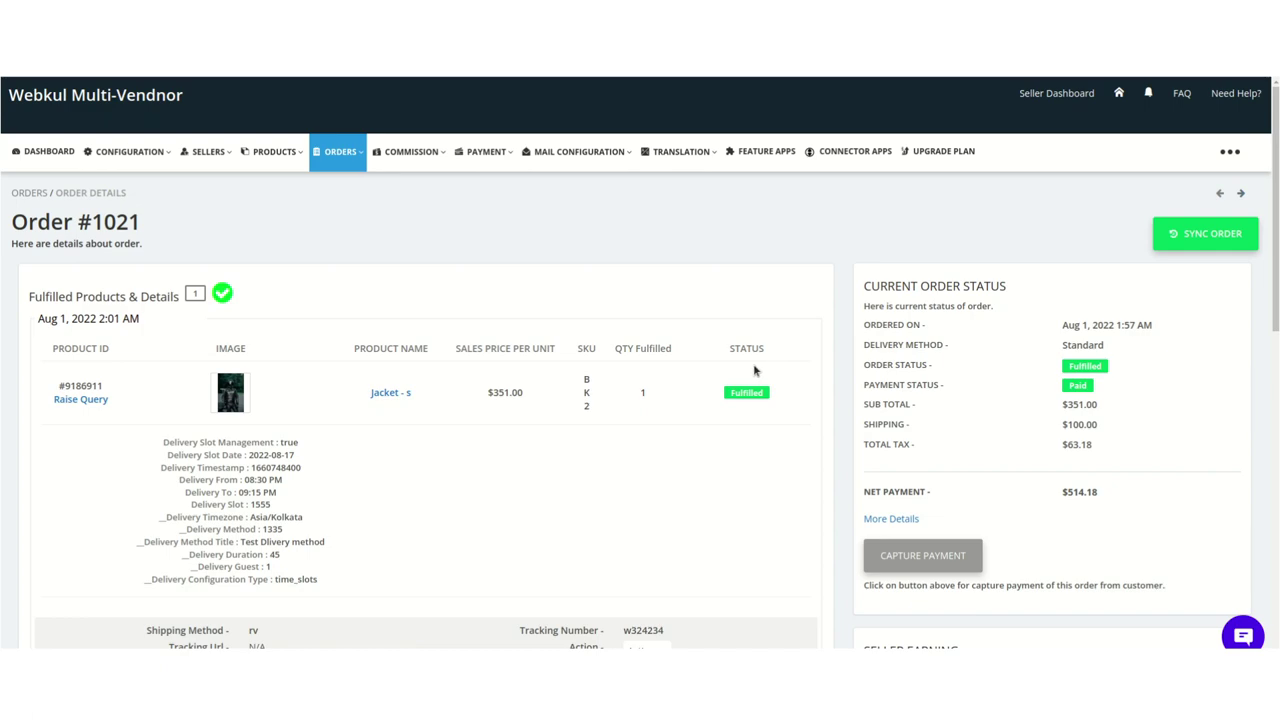
scroll(754, 371, down, 5)
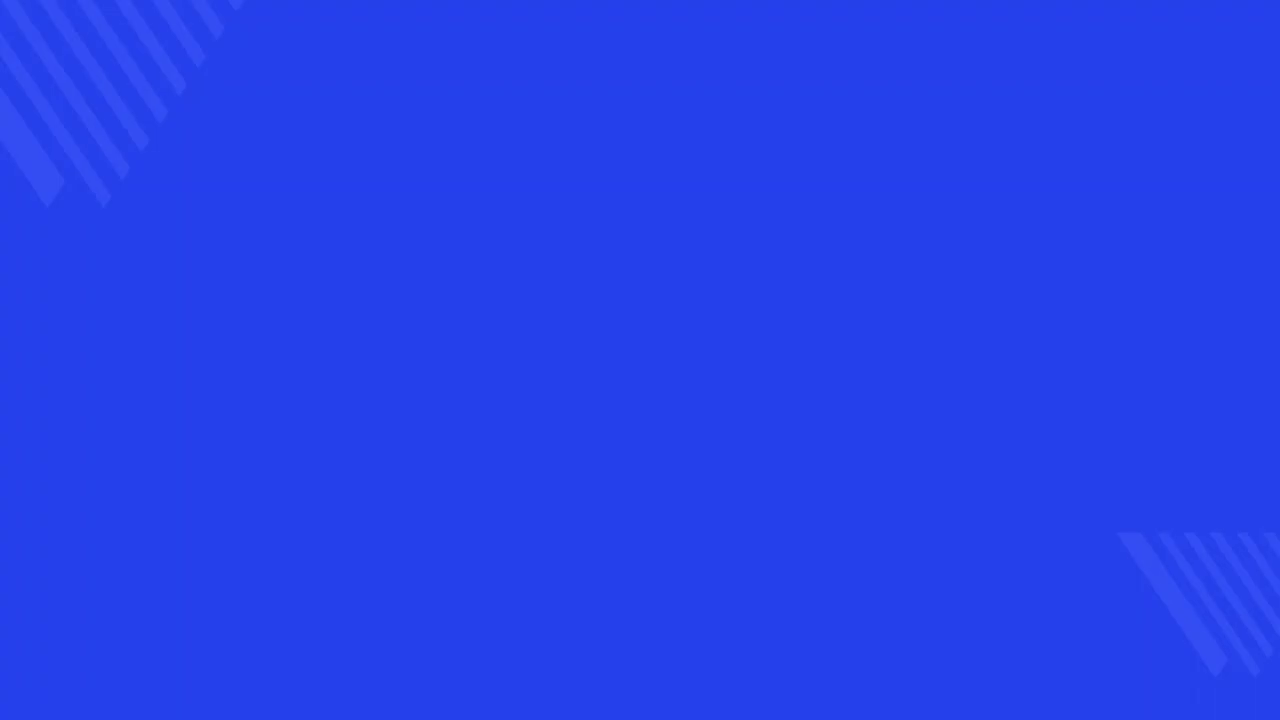